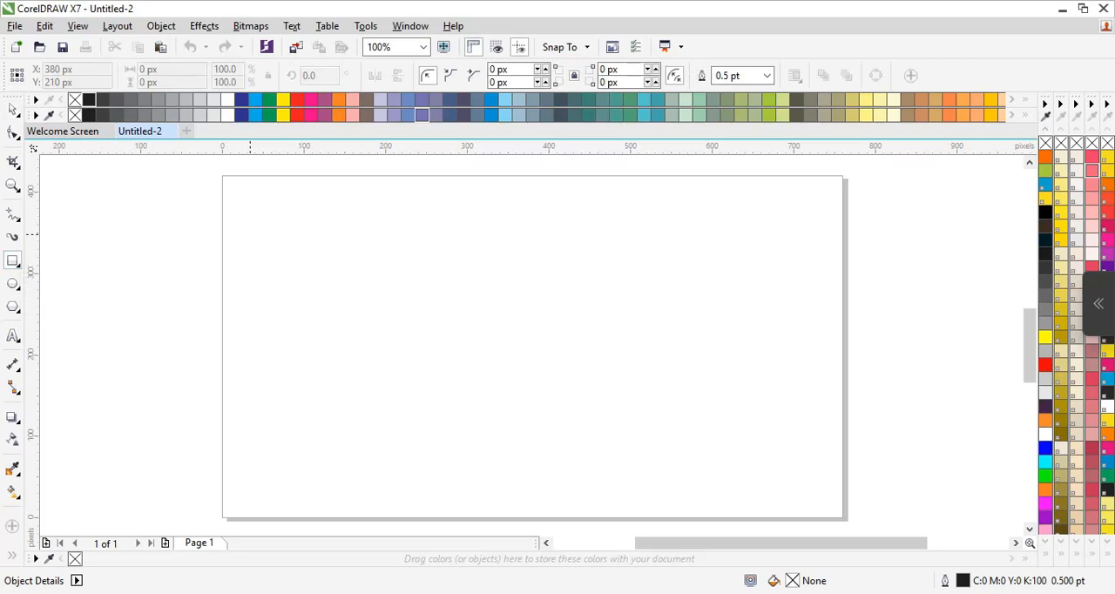
# Draw a rectangle about 170 by 265 px on the left part of the page, nudge it up once, and fill it red.
pyautogui.moveTo(252, 238); pyautogui.dragTo(391, 454)
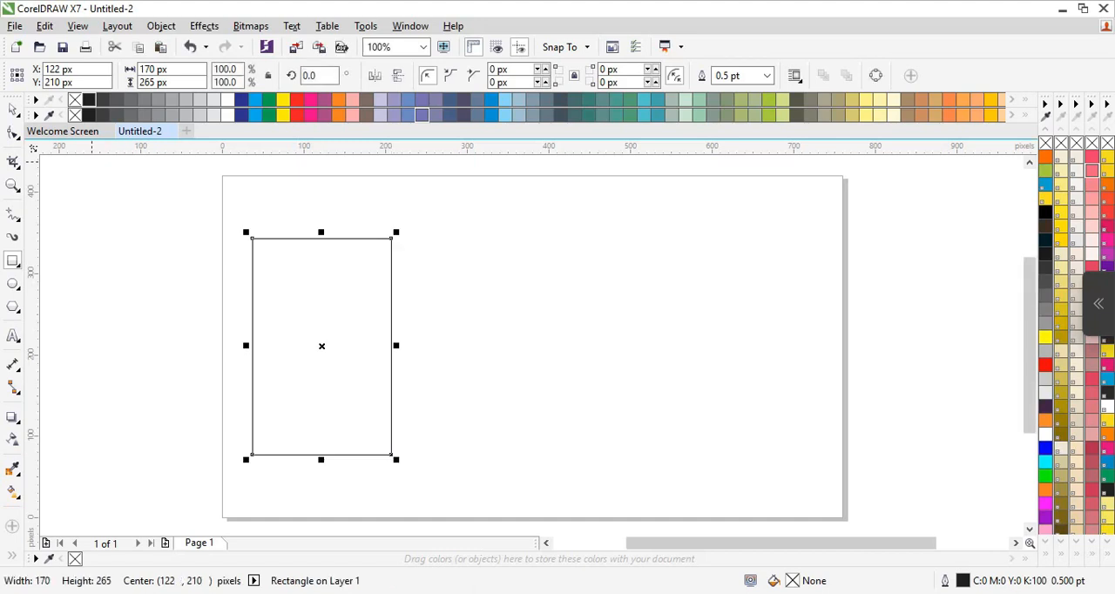
pyautogui.press('Up')
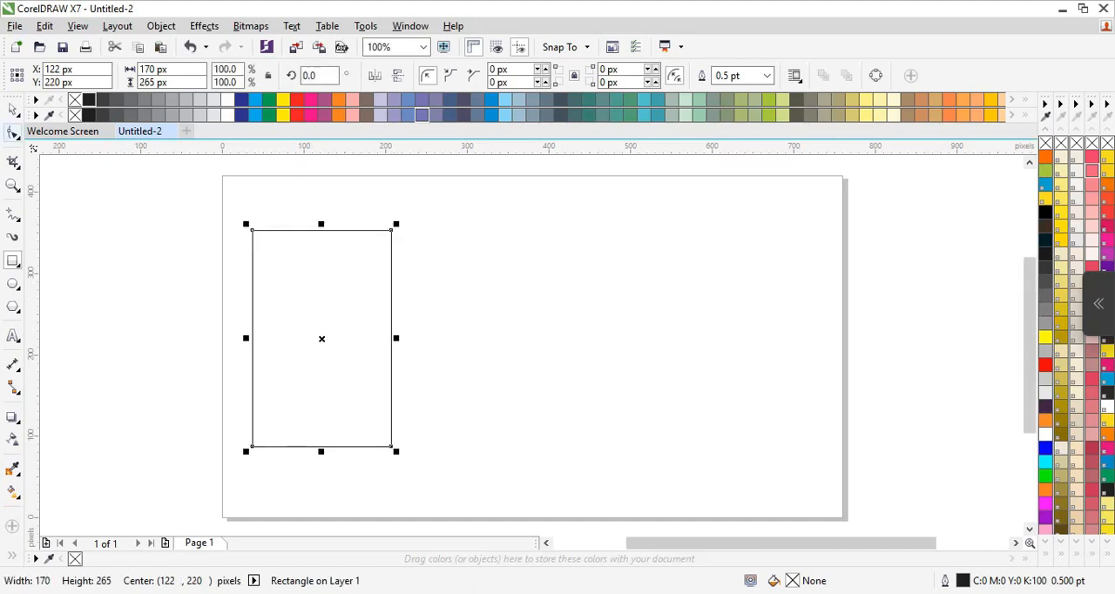
pyautogui.click(1046, 365)
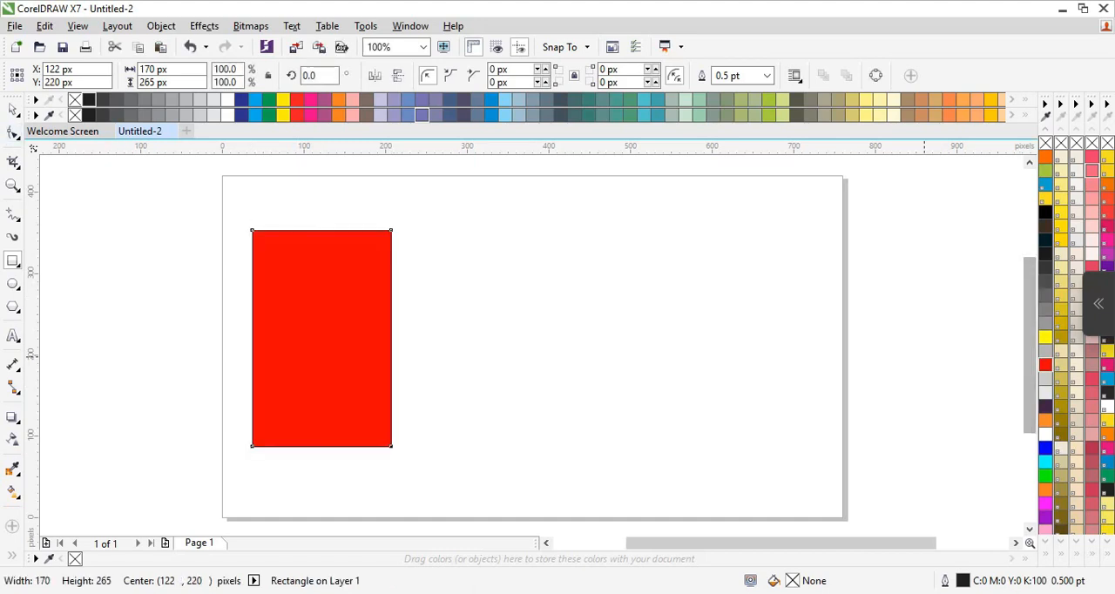
# Make a smaller concentric copy of the red rectangle, lower its top edge to about 134 by 141 px, and fill it white.
pyautogui.rightClick(298, 266)
pyautogui.click(339, 333)
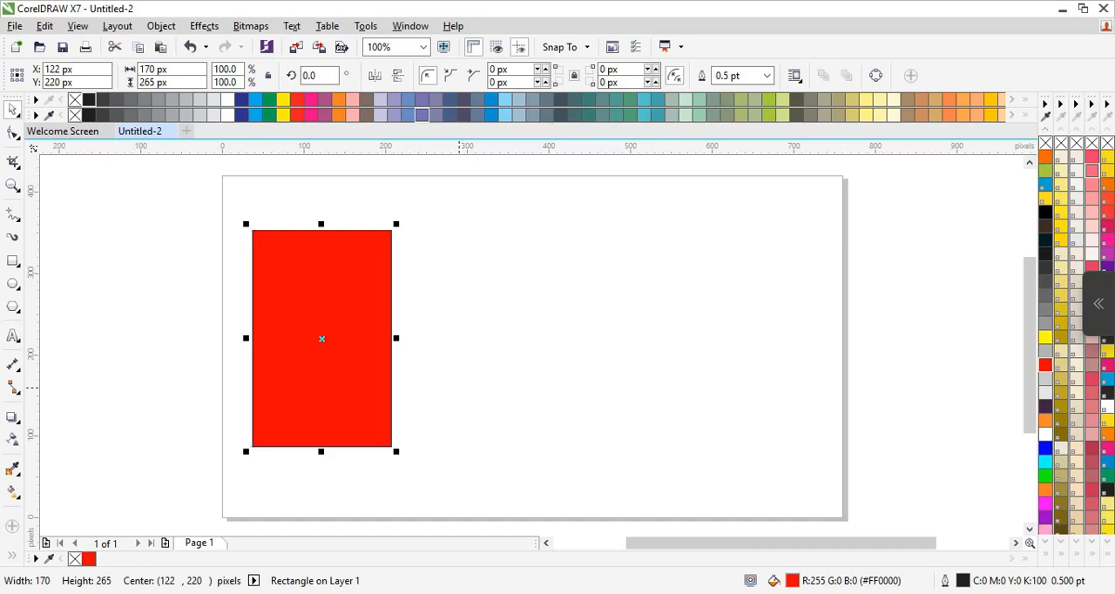
pyautogui.moveTo(396, 451); pyautogui.dragTo(380, 428)
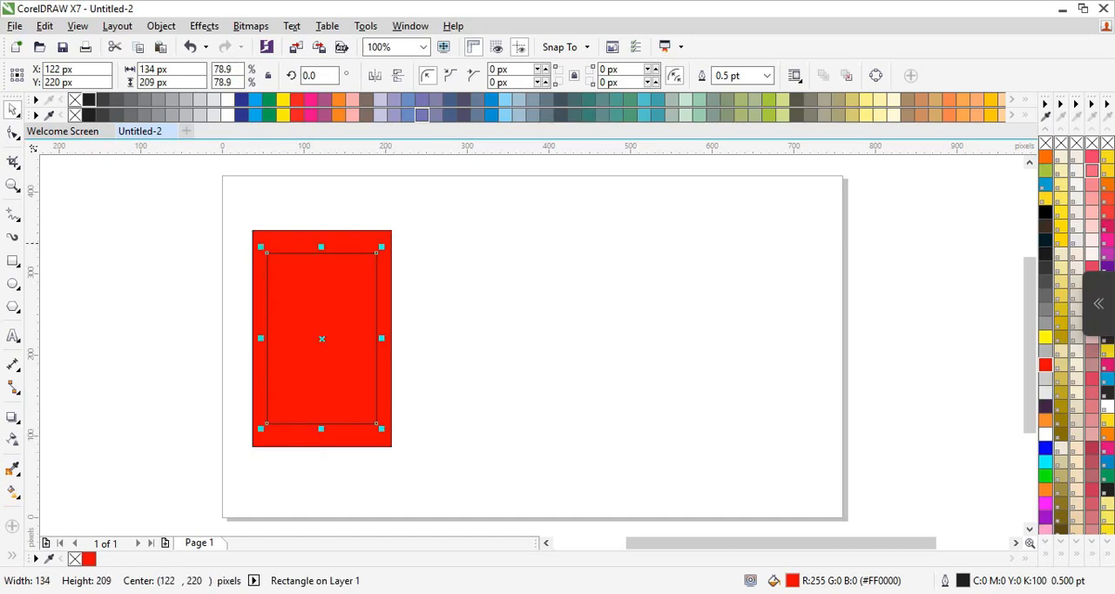
pyautogui.moveTo(322, 247); pyautogui.dragTo(321, 299)
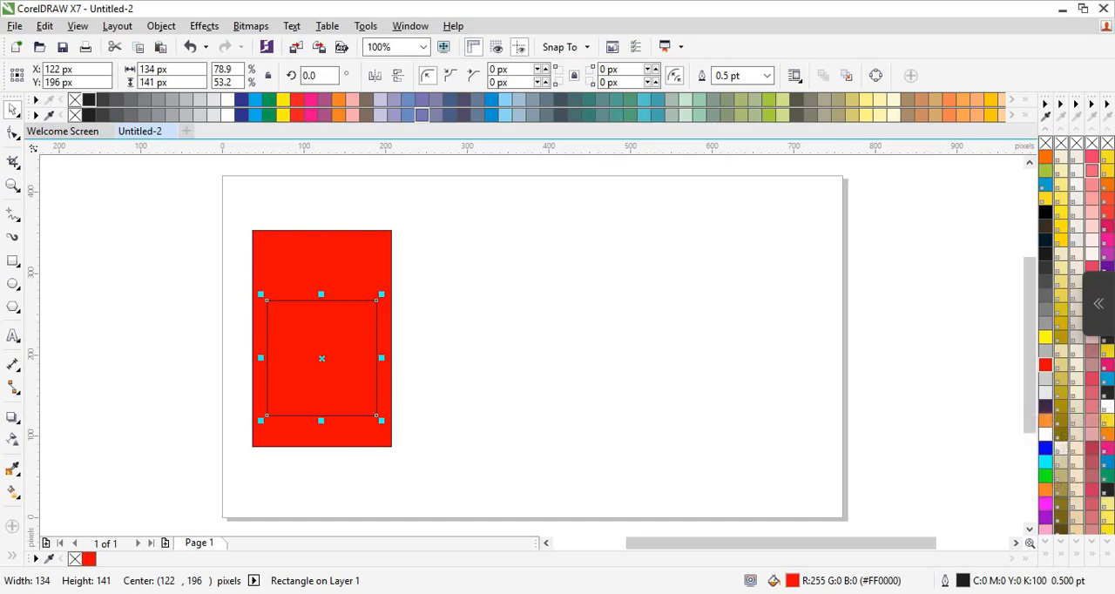
pyautogui.click(1045, 434)
pyautogui.click(635, 347)
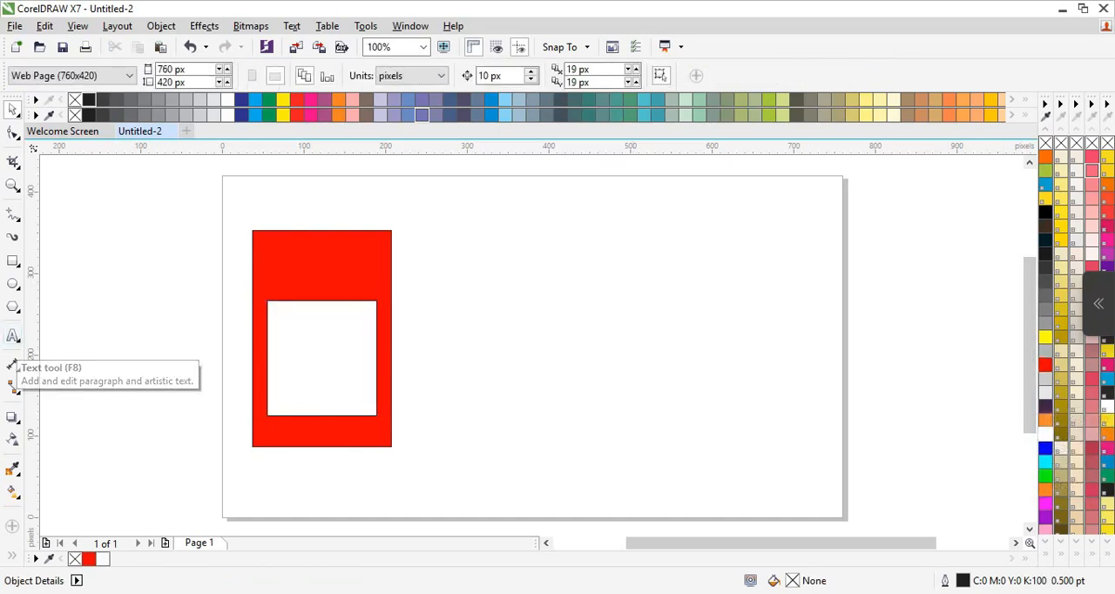
# Add the letter "A" in the empty page area, enlarge it to about 84 pt, and set its font to BABAPRO FONT.
pyautogui.click(12, 336)
pyautogui.click(467, 329)
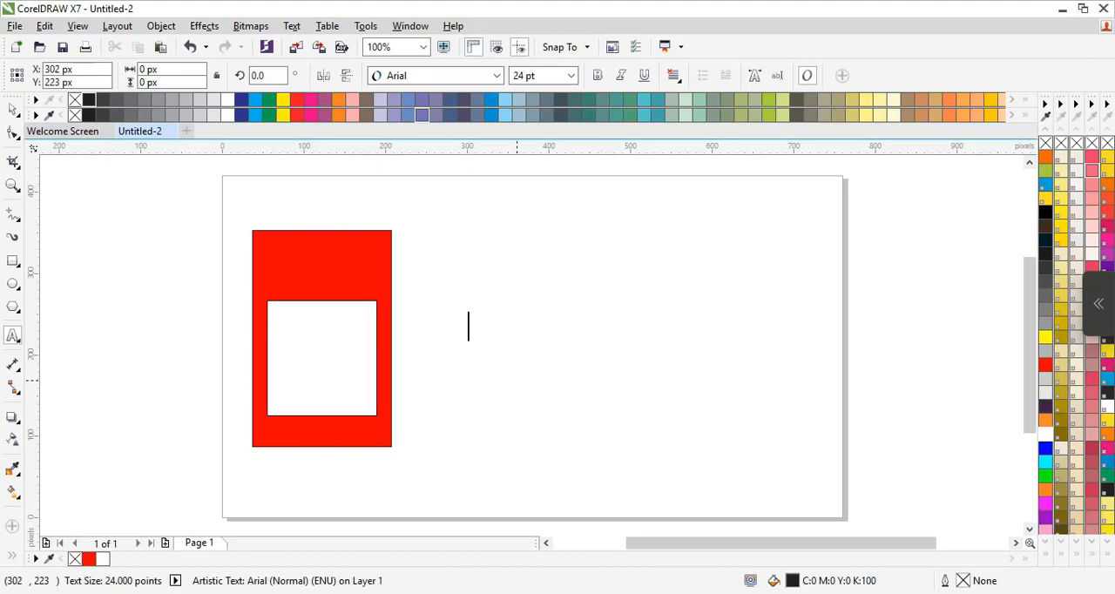
pyautogui.write('A')
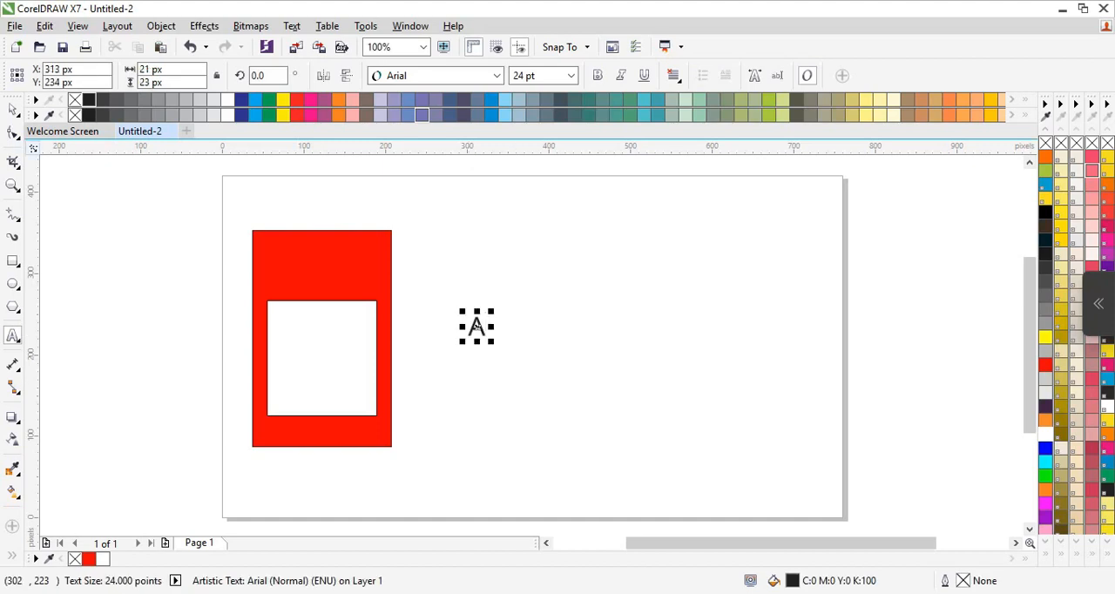
pyautogui.hotkey('ctrl', 'space')
pyautogui.moveTo(468, 334); pyautogui.dragTo(469, 380)
pyautogui.click(496, 76)
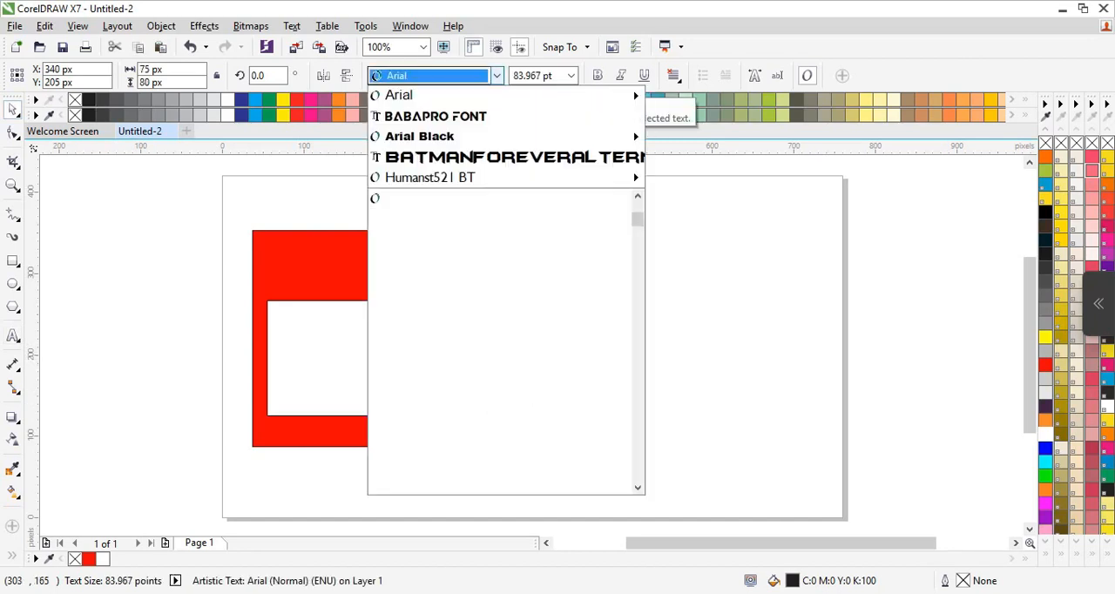
pyautogui.click(495, 116)
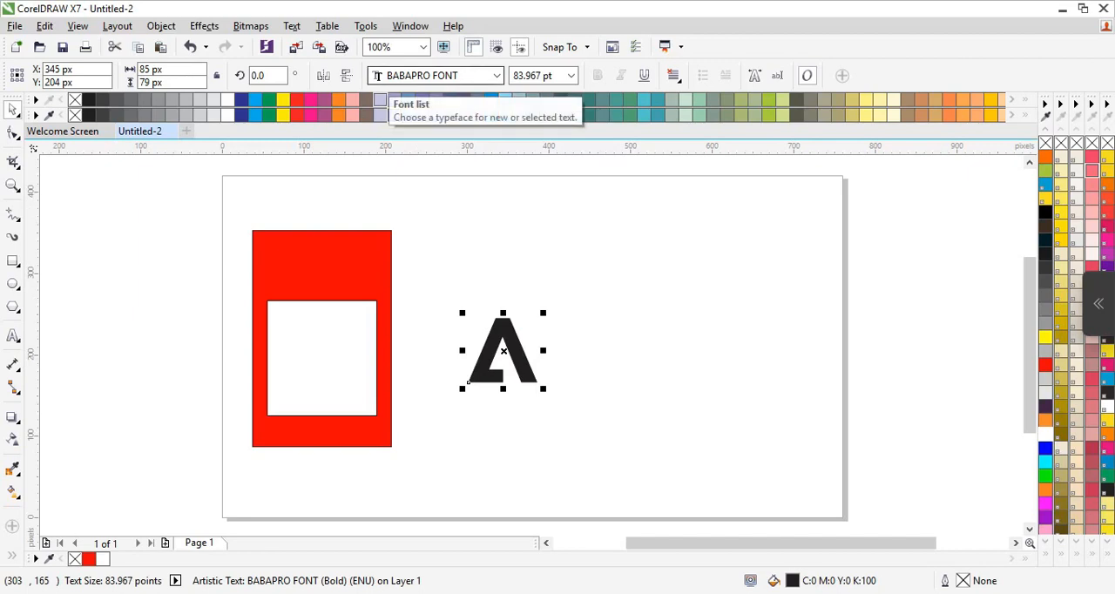
# Move the letter A onto the white rectangle and scale it to cover that rectangle, about 135 by 143 px.
pyautogui.click(502, 331)
pyautogui.moveTo(501, 331); pyautogui.dragTo(319, 367)
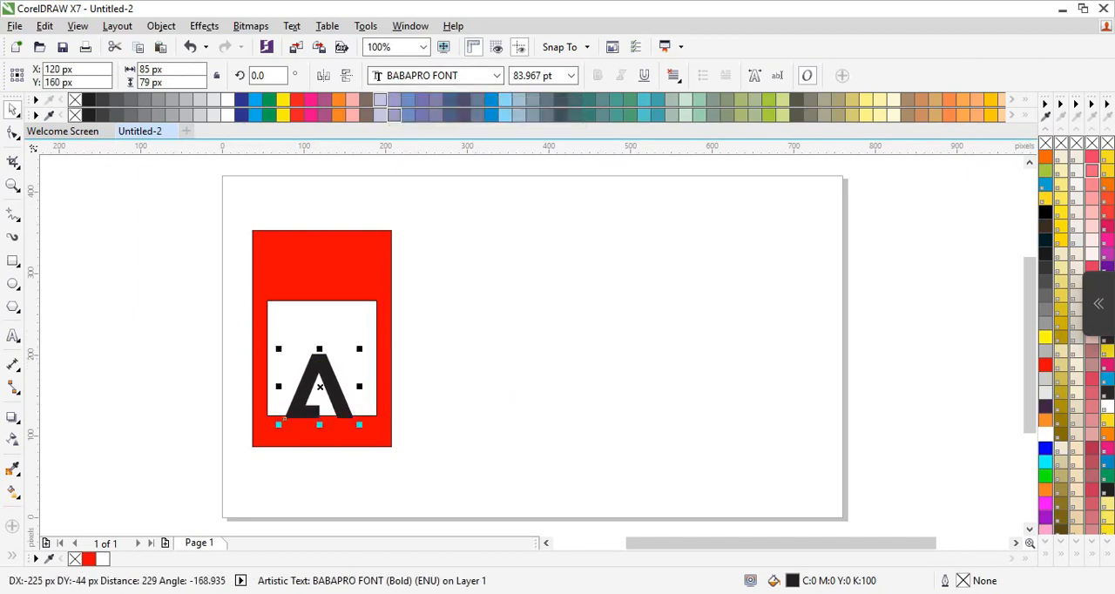
pyautogui.moveTo(360, 425); pyautogui.dragTo(383, 446)
pyautogui.moveTo(284, 440); pyautogui.dragTo(272, 413)
pyautogui.moveTo(372, 420); pyautogui.dragTo(392, 438)
pyautogui.moveTo(345, 368); pyautogui.dragTo(339, 354)
pyautogui.moveTo(321, 307); pyautogui.dragTo(321, 292)
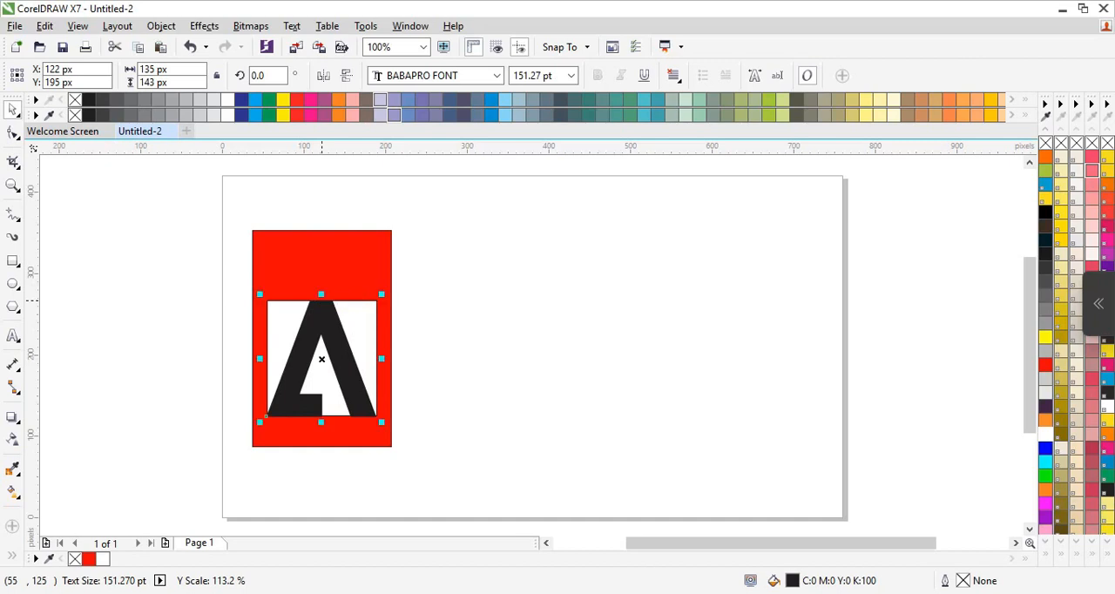
# Fill the letter A red and stretch it upward to a height of about 153 px.
pyautogui.click(461, 355)
pyautogui.click(339, 380)
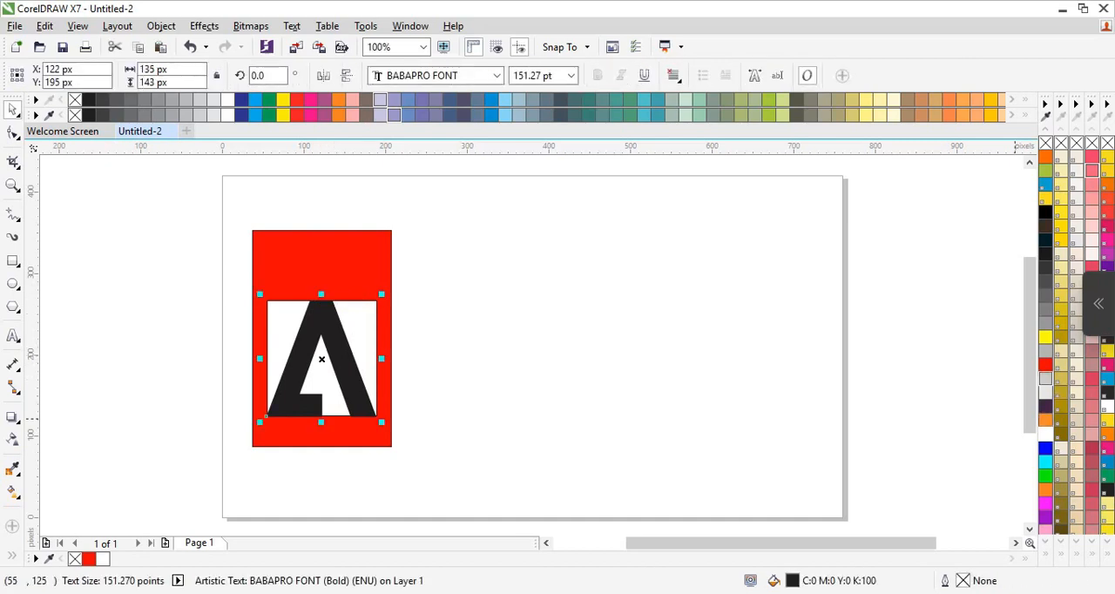
pyautogui.click(1045, 364)
pyautogui.click(509, 406)
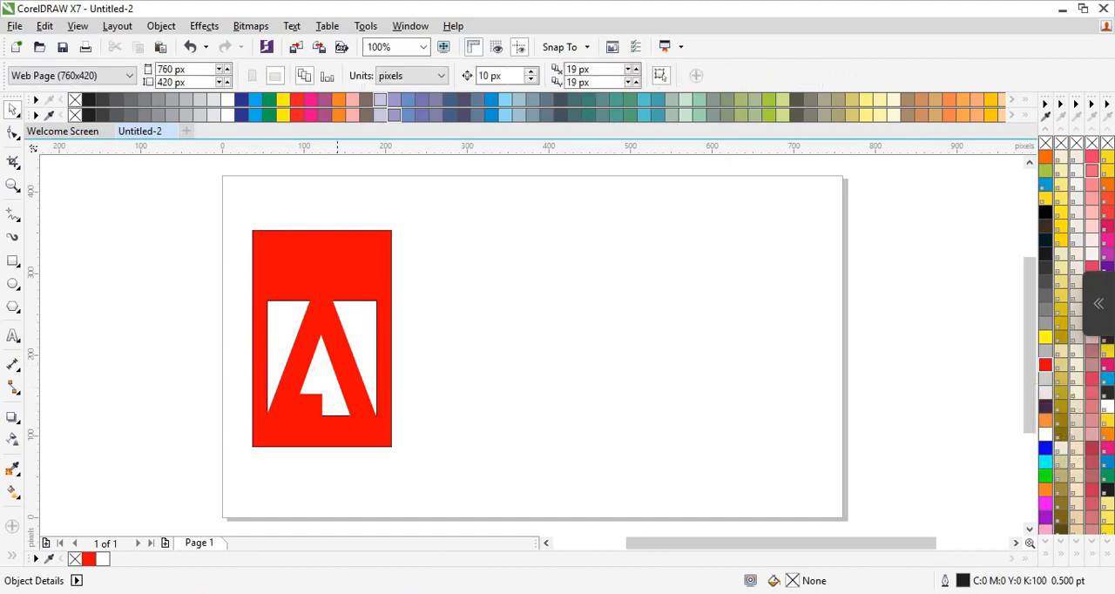
pyautogui.click(332, 333)
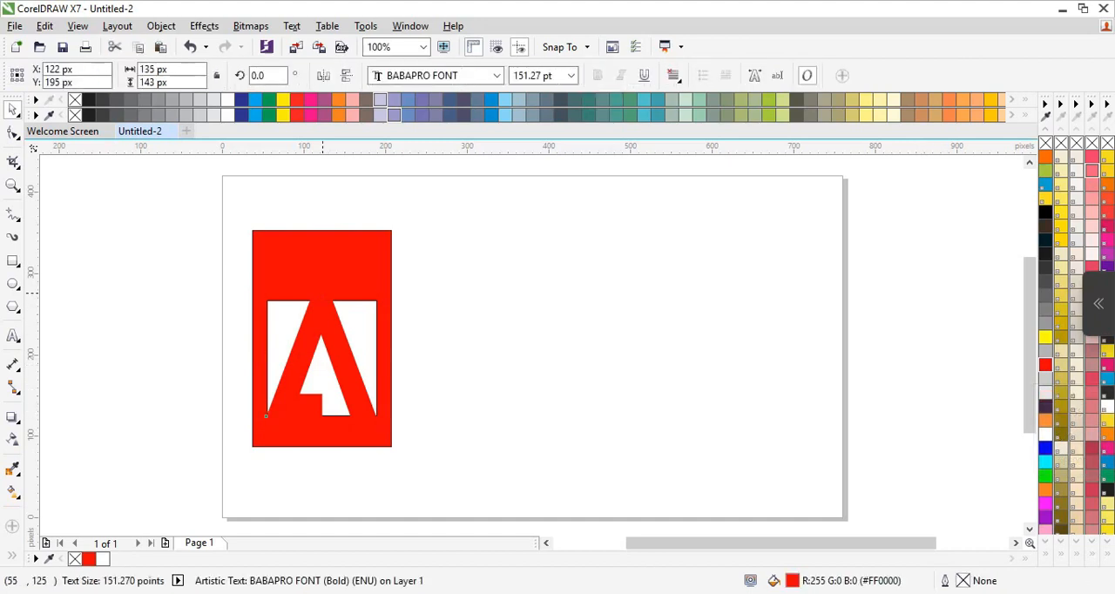
pyautogui.moveTo(323, 291)
pyautogui.mouseDown()
pyautogui.moveTo(322, 301)
pyautogui.moveTo(327, 292)
pyautogui.mouseUp()
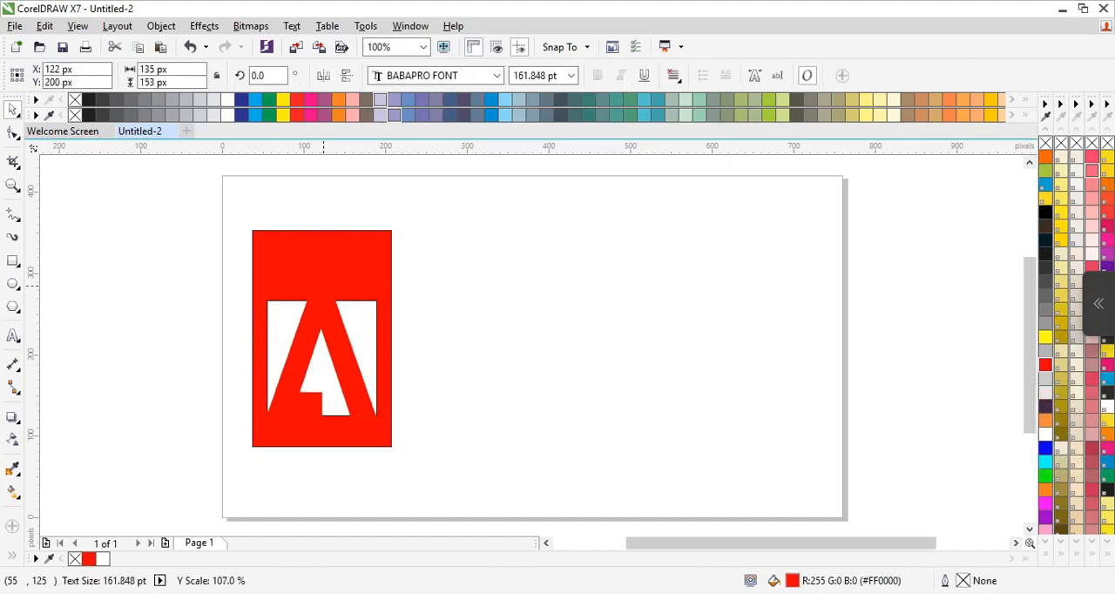
pyautogui.click(225, 203)
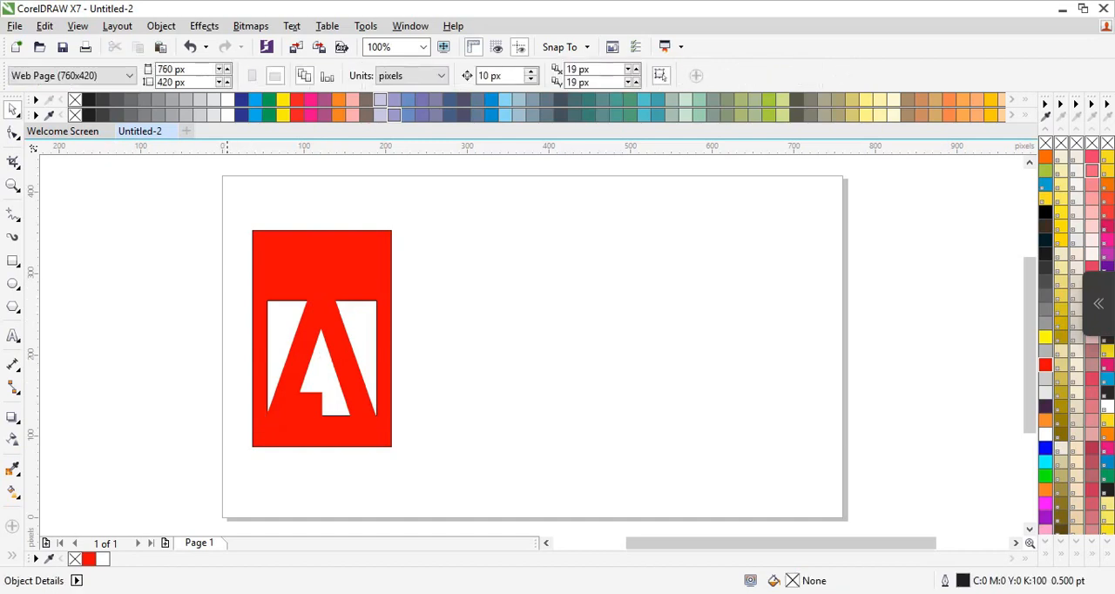
# Remove the outline from both rectangles and the letter by setting the outline width to None.
pyautogui.moveTo(262, 440); pyautogui.dragTo(427, 481)
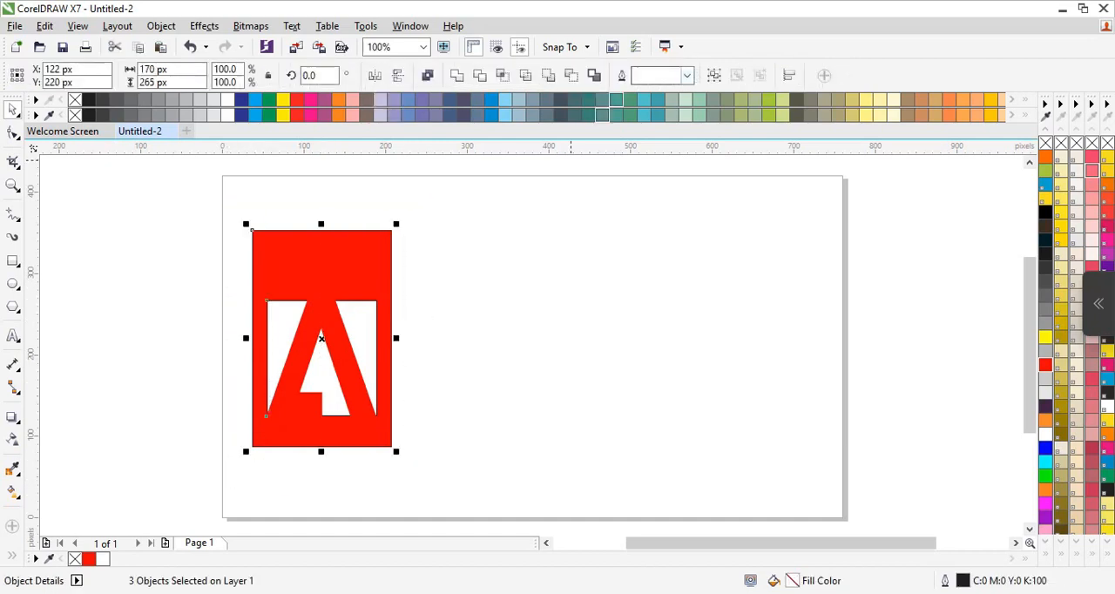
pyautogui.click(687, 76)
pyautogui.click(648, 91)
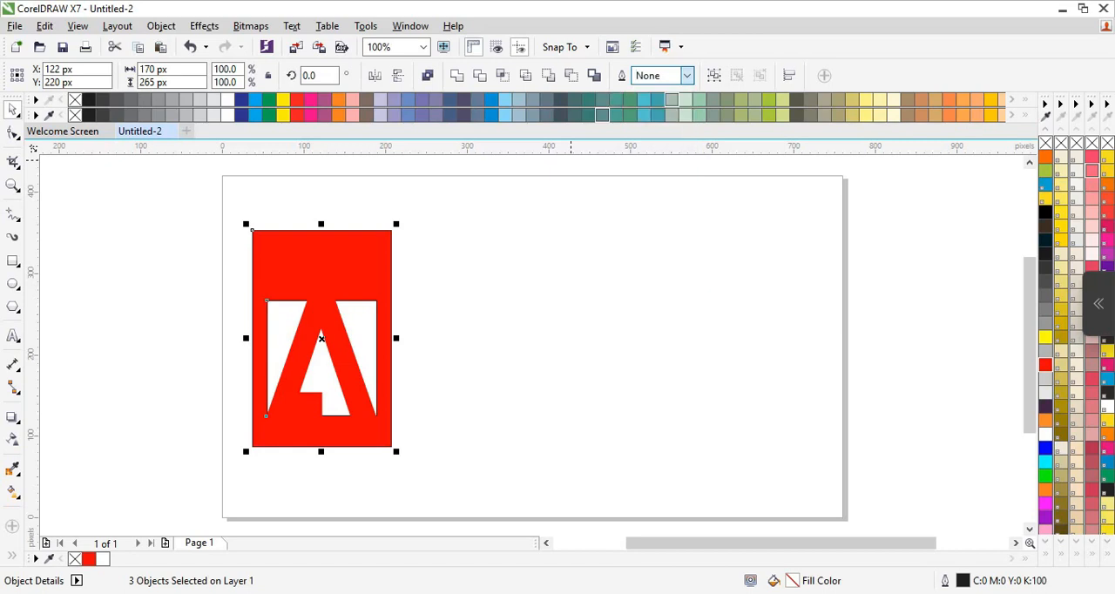
pyautogui.press('Escape')
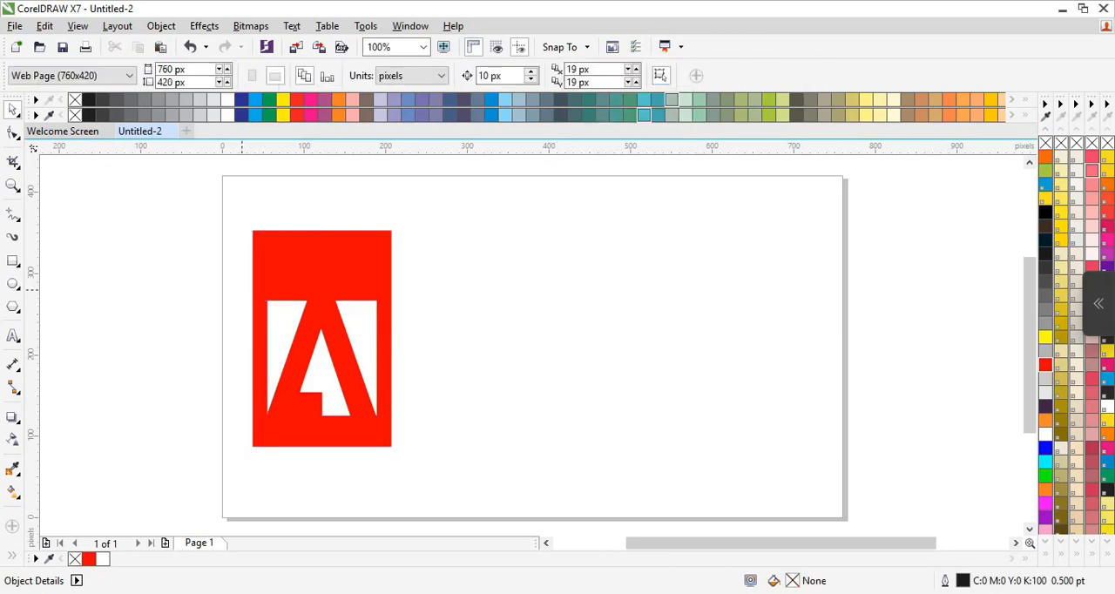
pyautogui.moveTo(235, 248); pyautogui.dragTo(442, 483)
pyautogui.press('Escape')
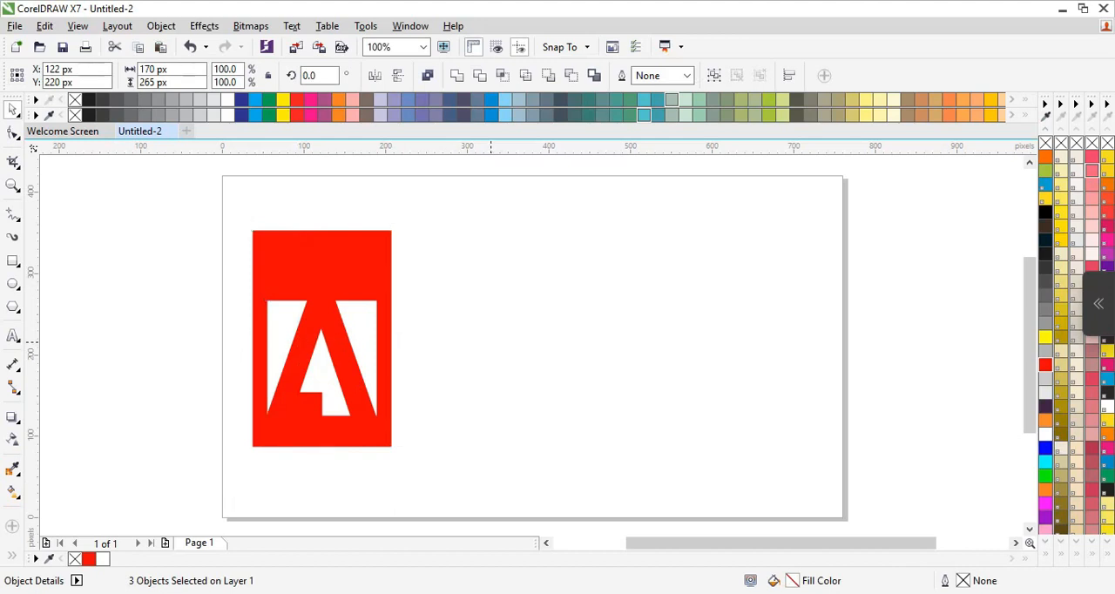
# Add the text "Adobe" in 24 pt Arial and place it below the letter A inside the red rectangle.
pyautogui.click(13, 337)
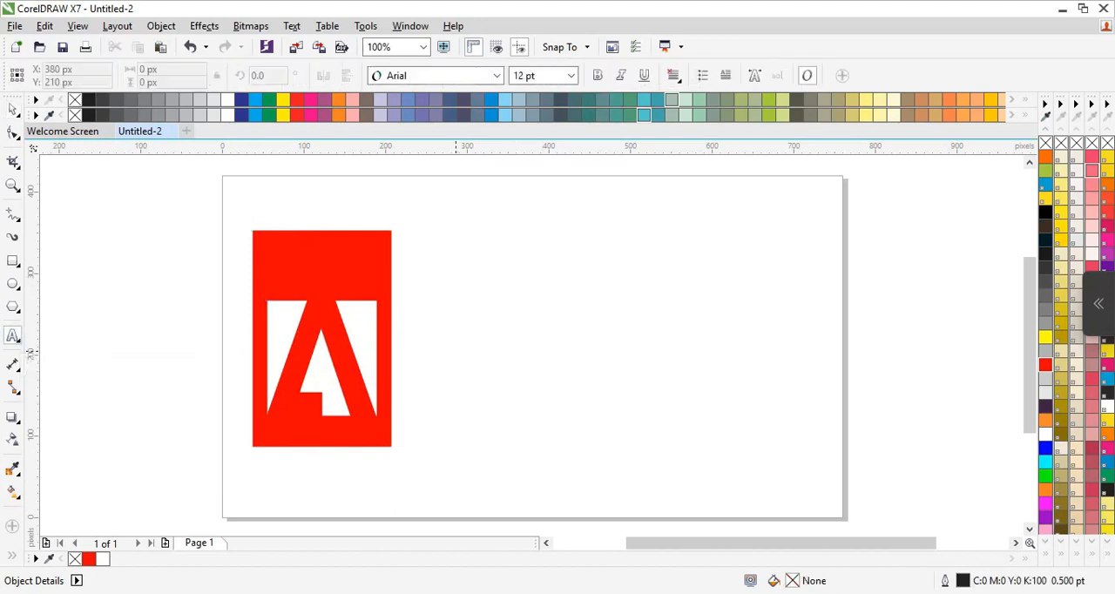
pyautogui.click(280, 422)
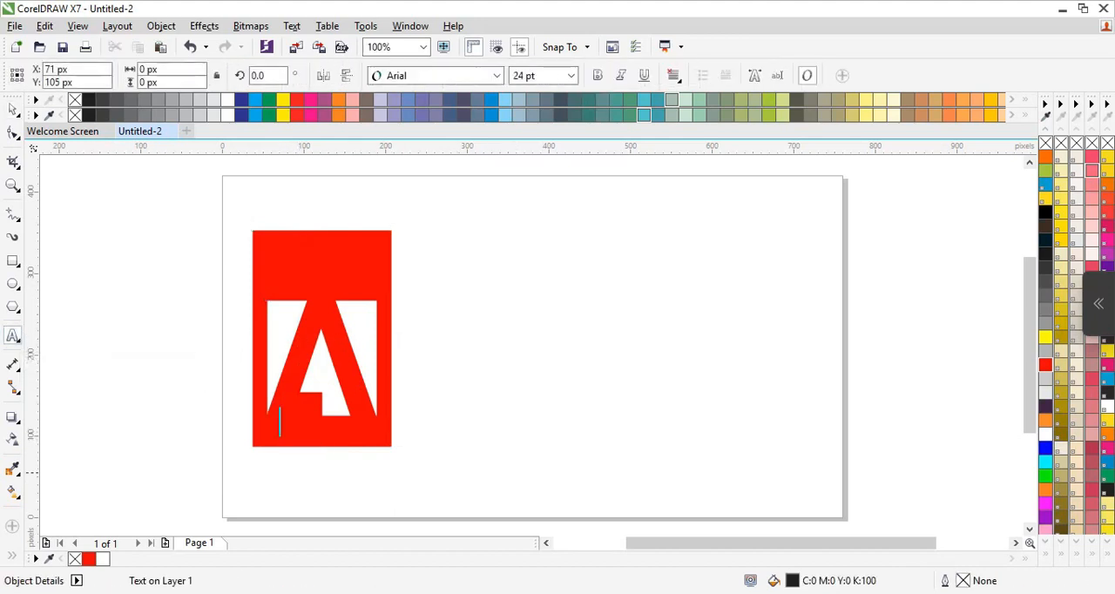
pyautogui.write('Adobe')
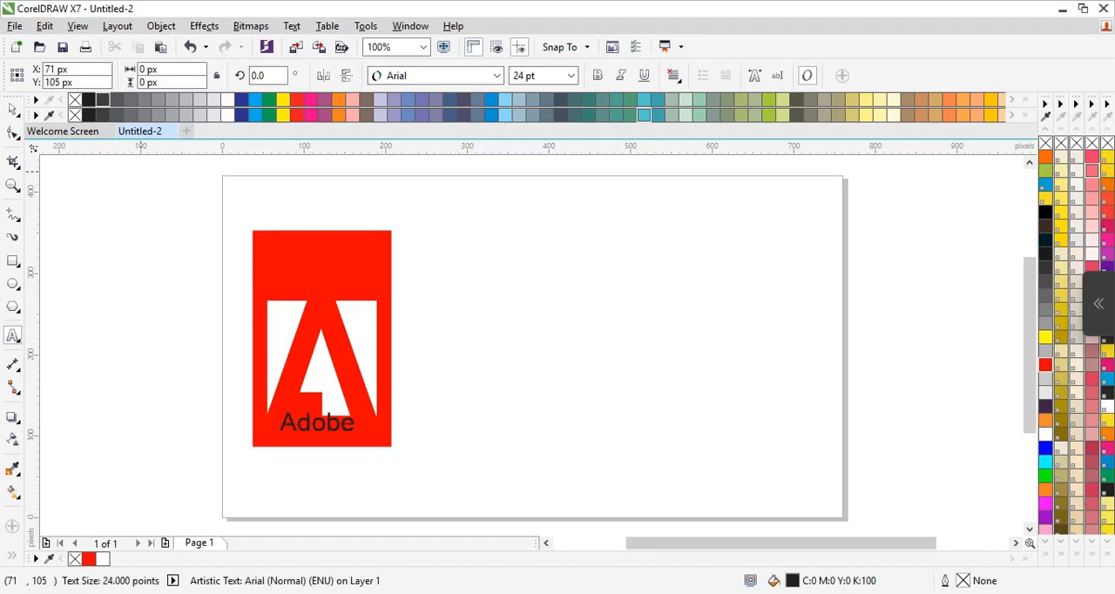
pyautogui.press('Escape')
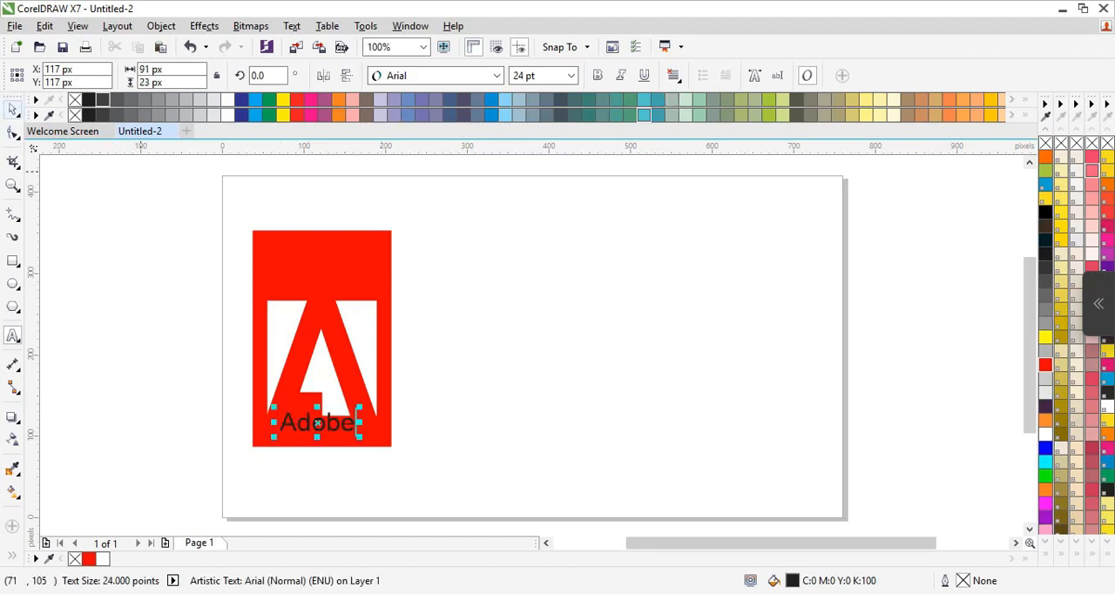
pyautogui.moveTo(318, 423); pyautogui.dragTo(323, 429)
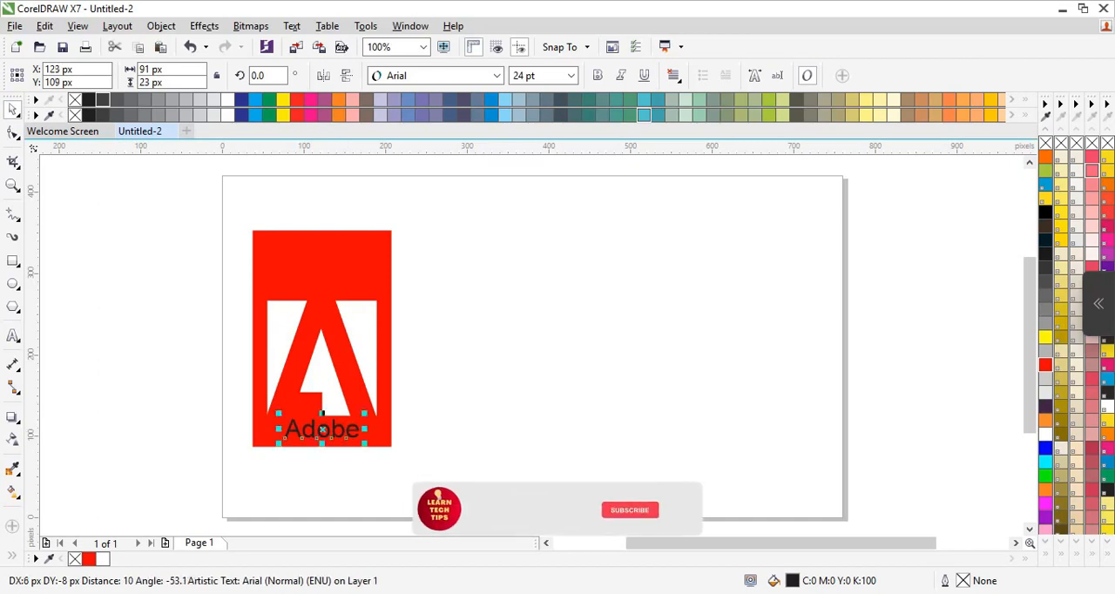
# Make the "Adobe" text bold and fill it white.
pyautogui.click(598, 76)
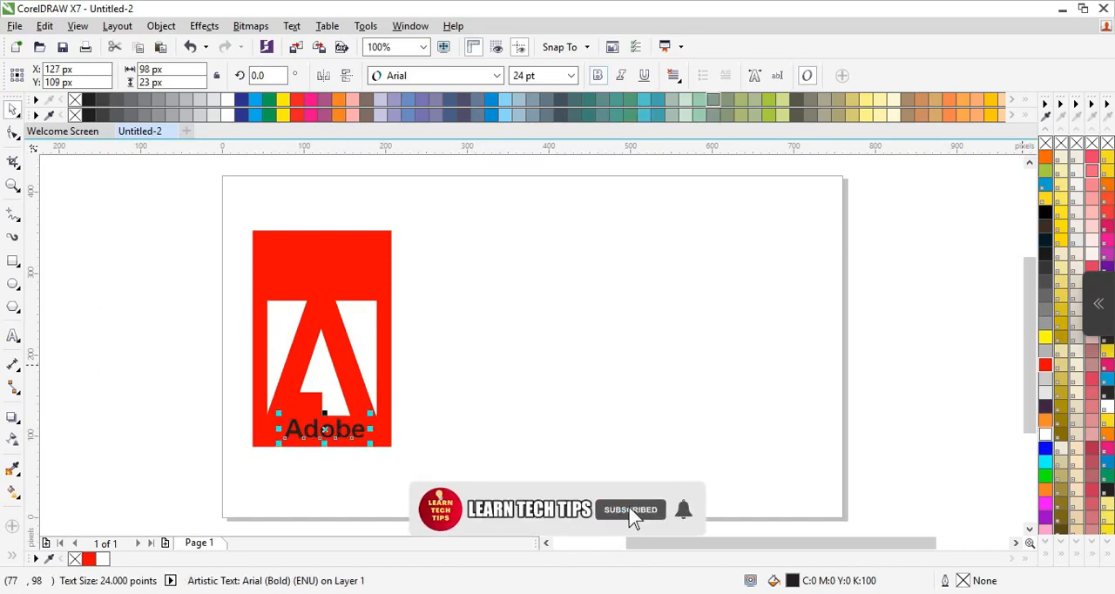
pyautogui.click(1046, 435)
pyautogui.click(724, 424)
# Fine-tune the position of the "Adobe" text, centring it under the letter A and lowering it slightly within the red band.
pyautogui.click(341, 428)
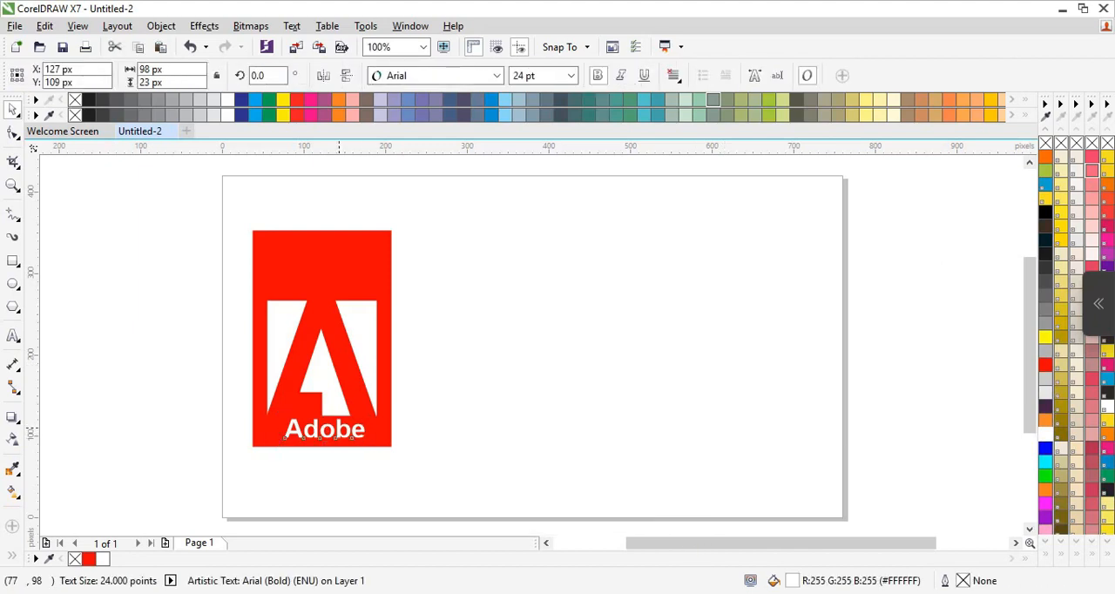
pyautogui.moveTo(339, 428); pyautogui.dragTo(335, 428)
pyautogui.click(724, 427)
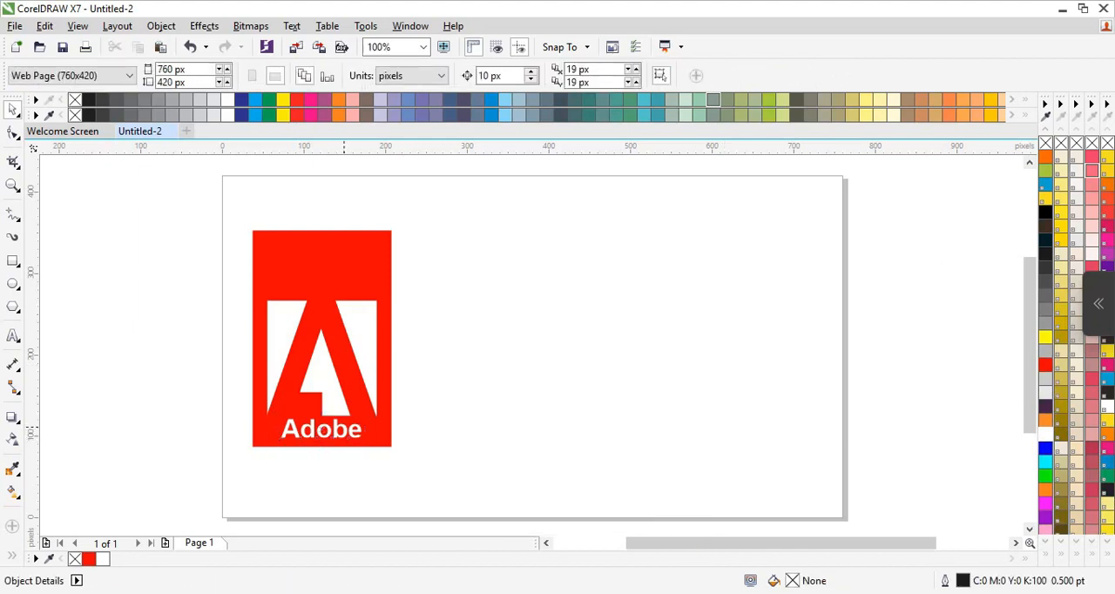
pyautogui.click(323, 430)
pyautogui.moveTo(322, 429); pyautogui.dragTo(322, 430)
pyautogui.press('Escape')
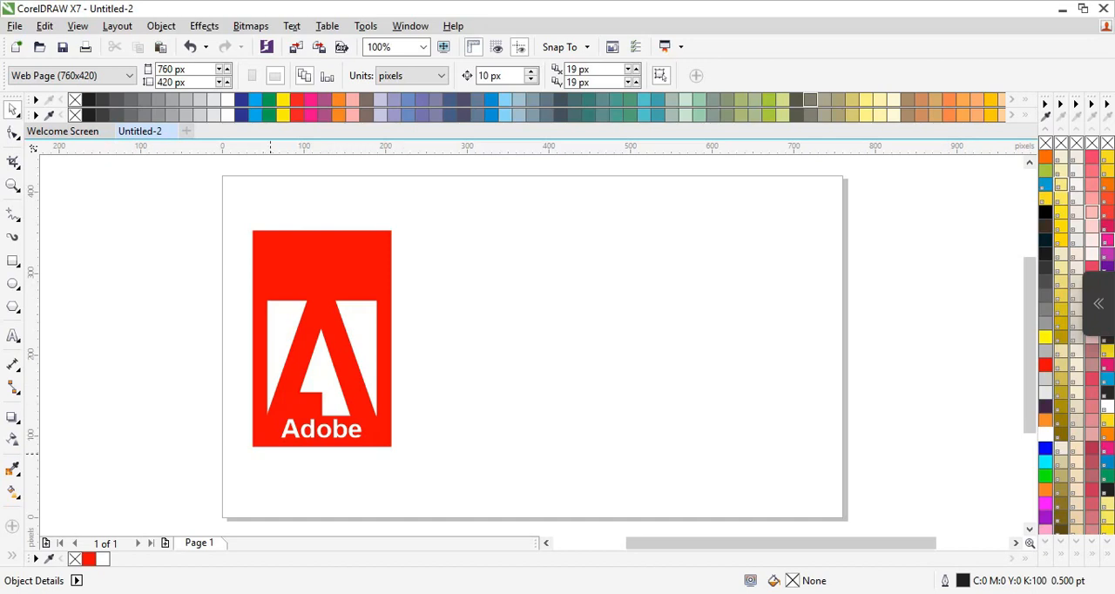
pyautogui.click(300, 430)
pyautogui.press('Escape')
pyautogui.click(308, 428)
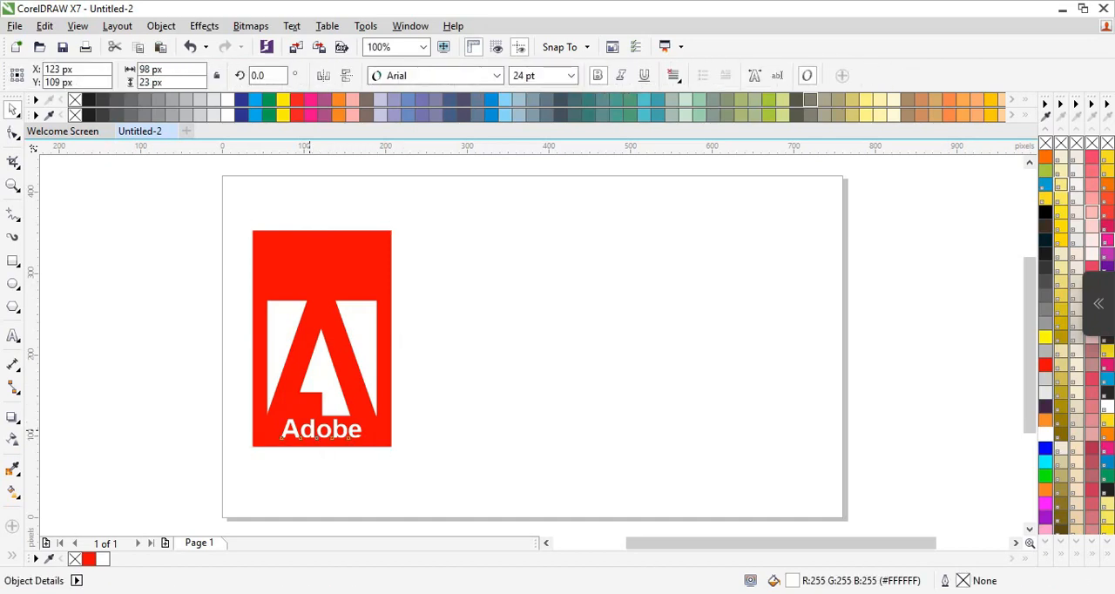
pyautogui.moveTo(309, 429); pyautogui.dragTo(310, 432)
pyautogui.press('Escape')
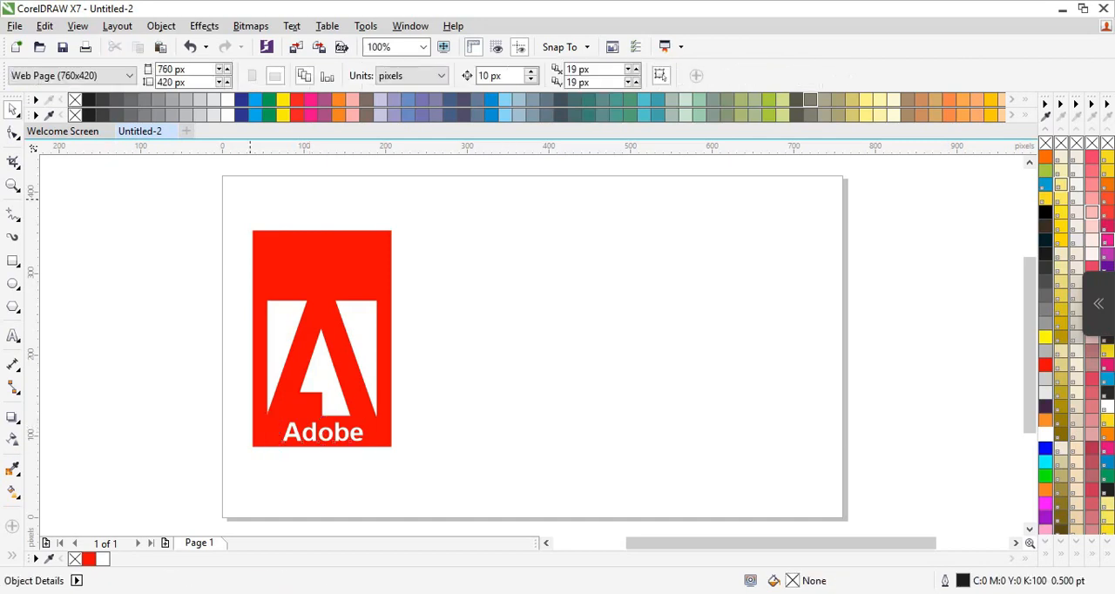
# Group the two rectangles, the letter A and the "Adobe" text into one object.
pyautogui.moveTo(228, 202); pyautogui.dragTo(444, 492)
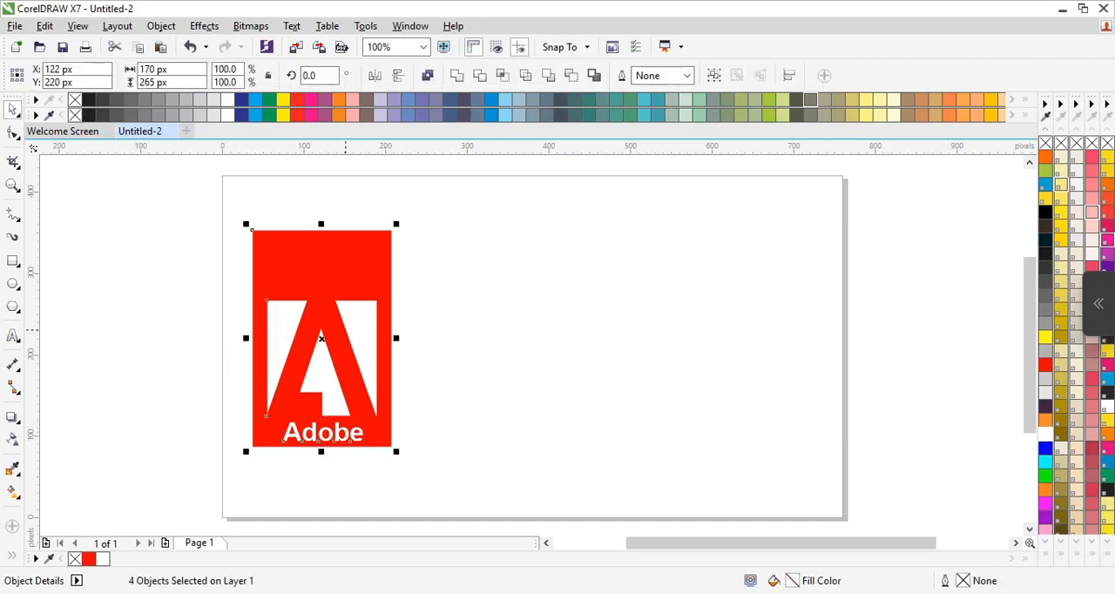
pyautogui.rightClick(347, 228)
pyautogui.click(408, 316)
pyautogui.click(50, 433)
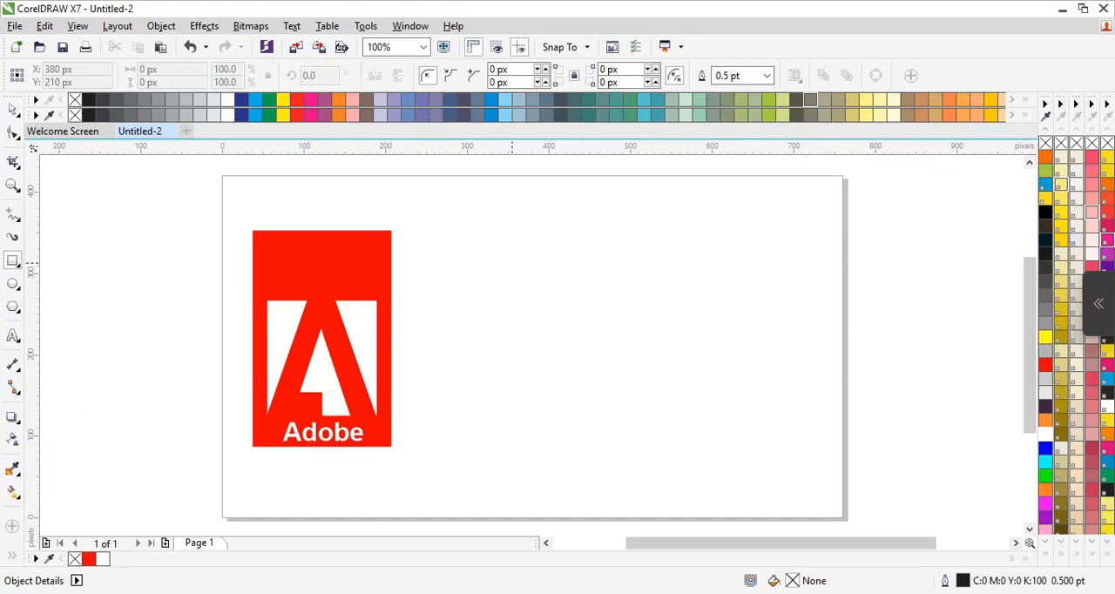
# Draw a 74 px square to the right of the Adobe logo and place a copy beside it with a small gap.
pyautogui.moveTo(511, 260); pyautogui.dragTo(571, 319)
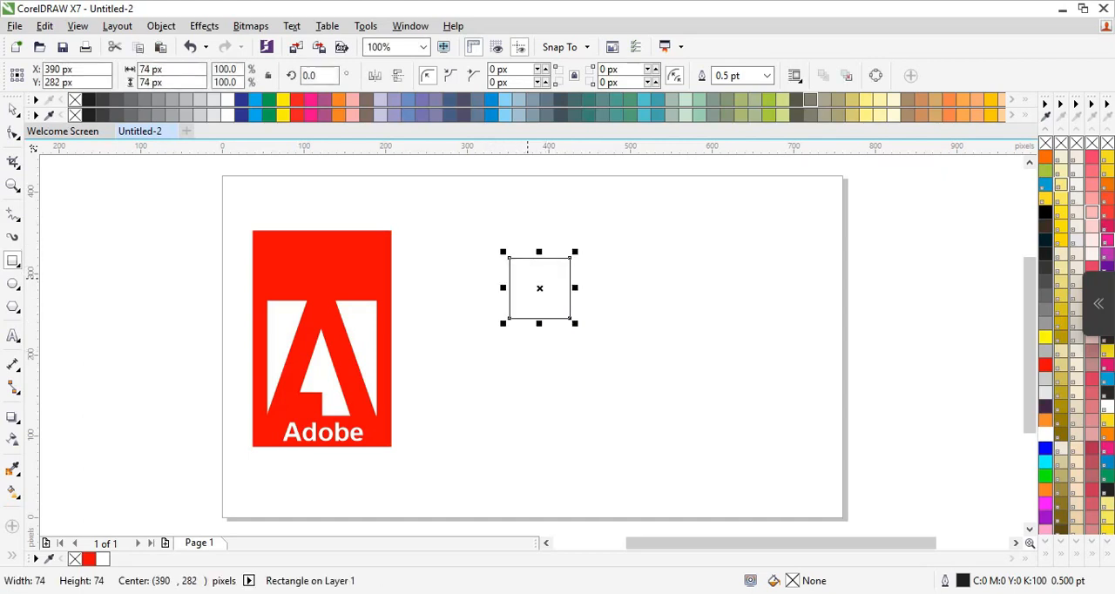
pyautogui.rightClick(528, 288)
pyautogui.click(564, 331)
pyautogui.press('Right')
pyautogui.press('Right')
pyautogui.press('Right')
pyautogui.press('Right')
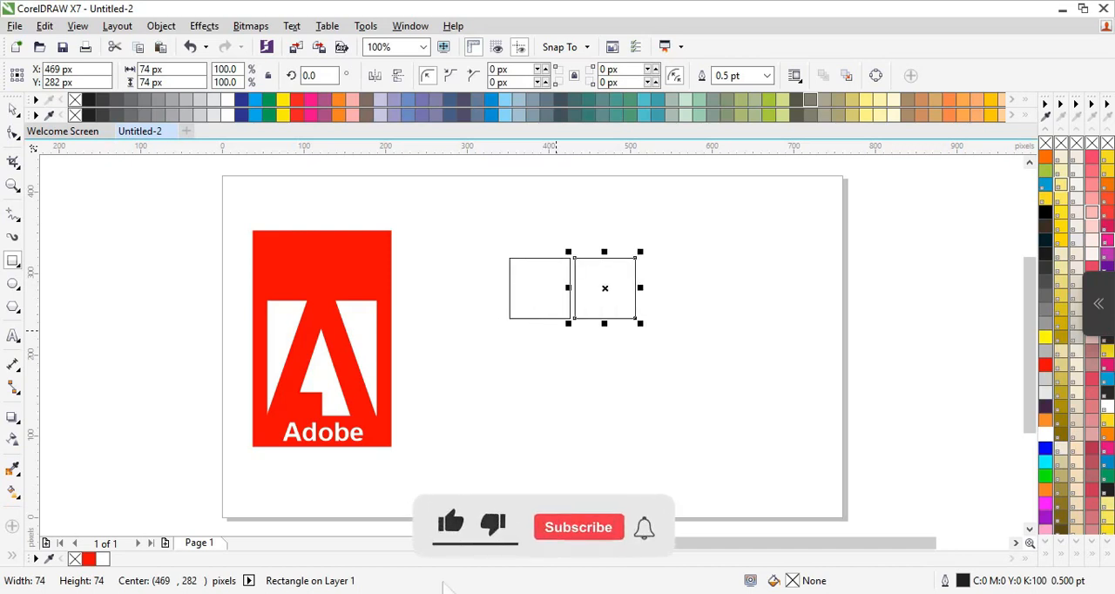
pyautogui.press('Right')
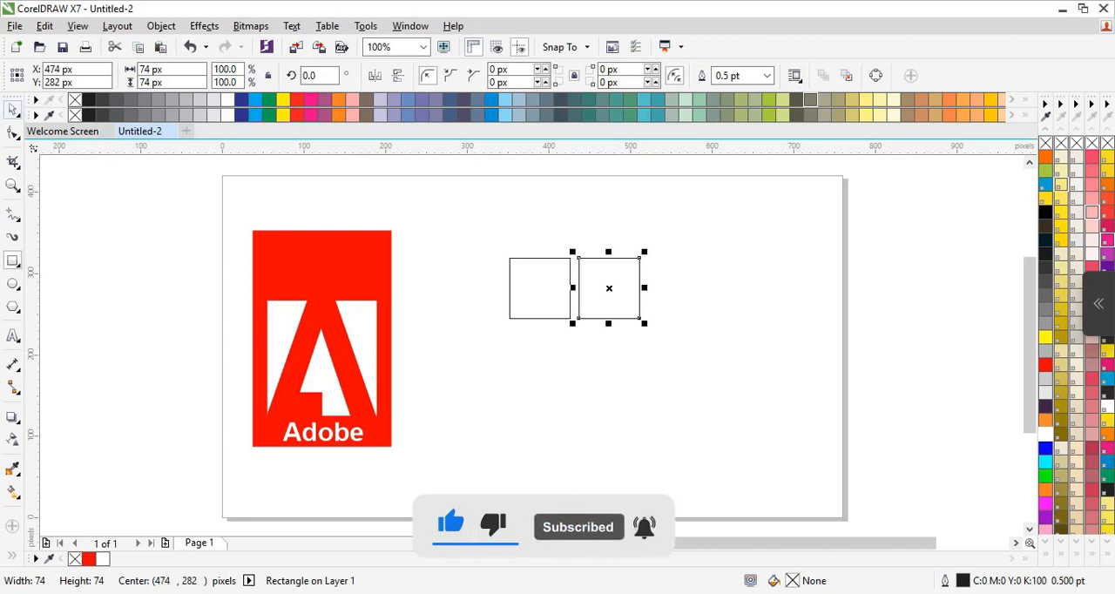
# Duplicate the two squares together and move the copies 80 px down to form a two-by-two grid.
pyautogui.click(479, 216)
pyautogui.moveTo(478, 217); pyautogui.dragTo(720, 386)
pyautogui.rightClick(602, 288)
pyautogui.click(643, 368)
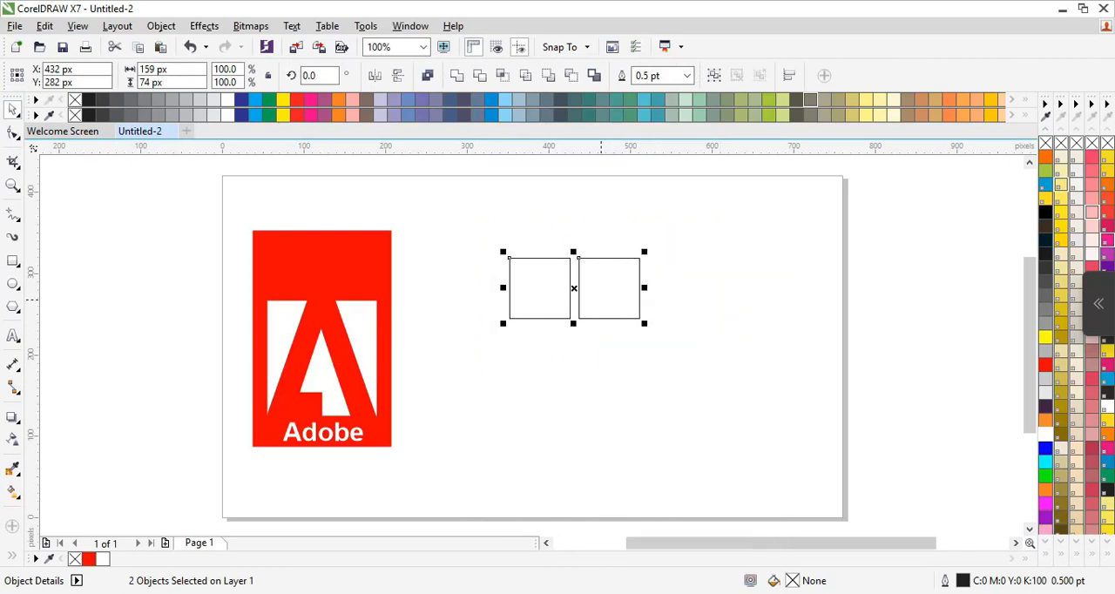
pyautogui.click(608, 378)
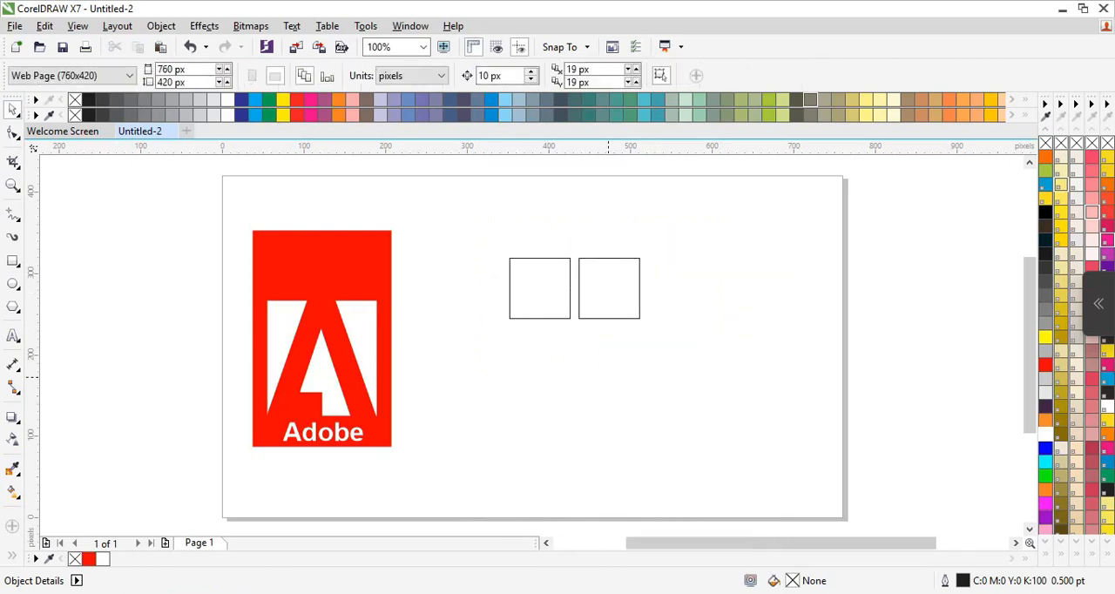
pyautogui.moveTo(479, 216); pyautogui.dragTo(688, 398)
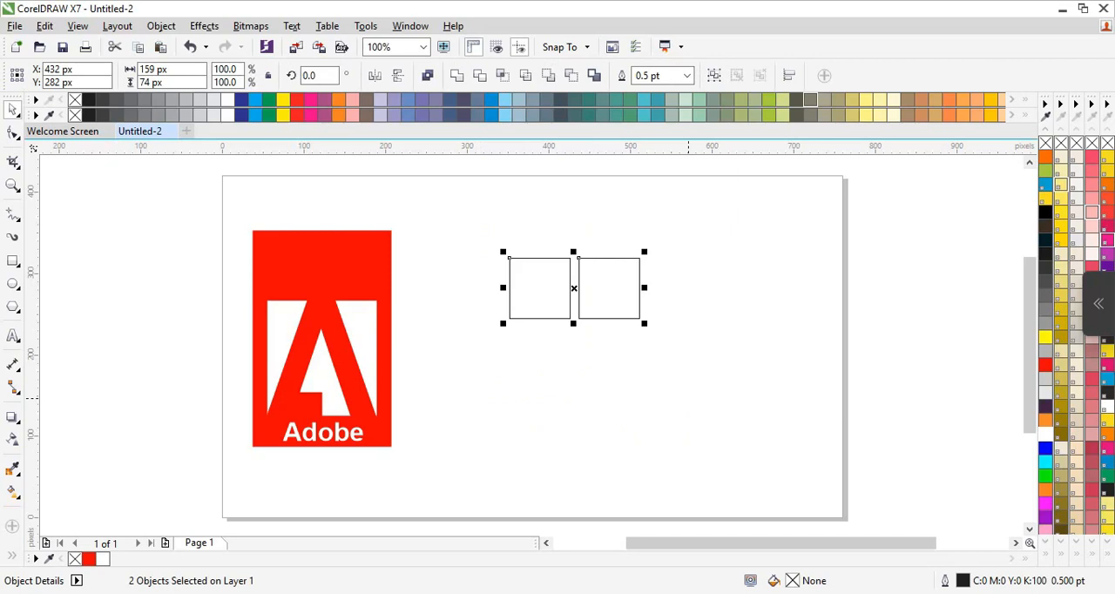
pyautogui.hotkey('ctrl', 'v')
pyautogui.press('Down')
pyautogui.press('Down')
pyautogui.press('Down')
pyautogui.press('Down')
pyautogui.press('Down')
pyautogui.press('Down')
pyautogui.press('Down')
pyautogui.press('Down')
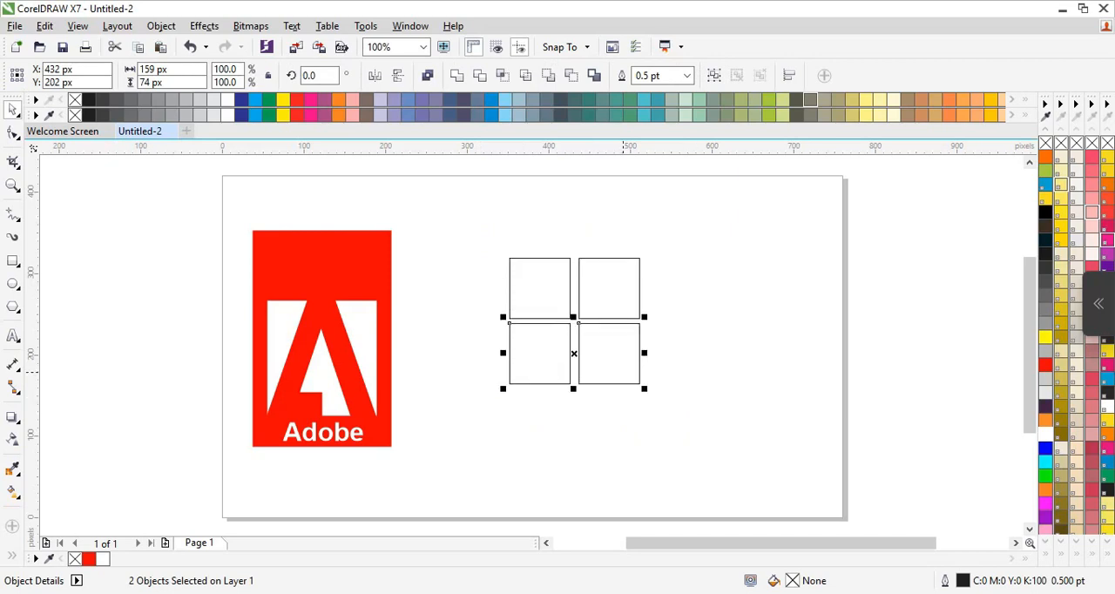
# Nudge the grid's right column of squares slightly left so the vertical gap matches the horizontal one.
pyautogui.moveTo(573, 221); pyautogui.dragTo(574, 291)
pyautogui.moveTo(603, 398); pyautogui.dragTo(664, 398)
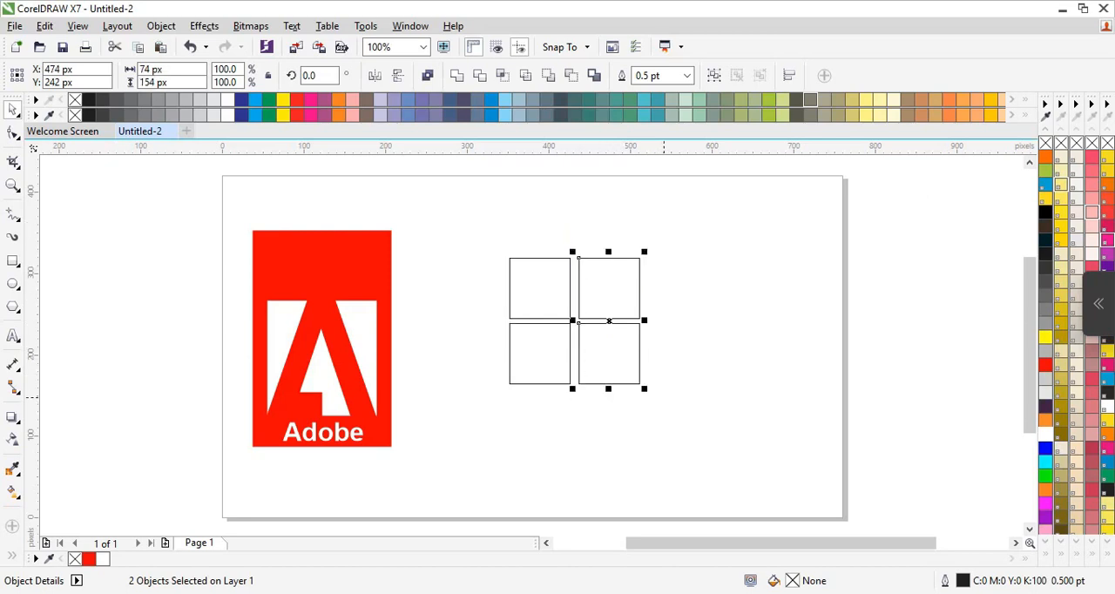
pyautogui.press('Left')
pyautogui.press('Escape')
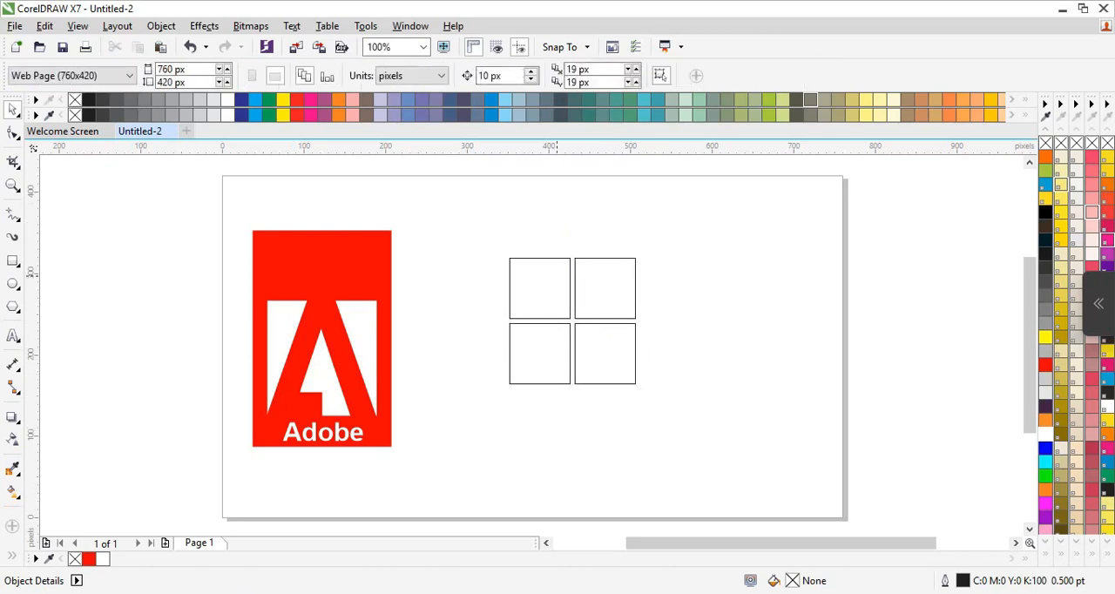
# Fill the upper-left square orange and the upper-right square green.
pyautogui.click(551, 275)
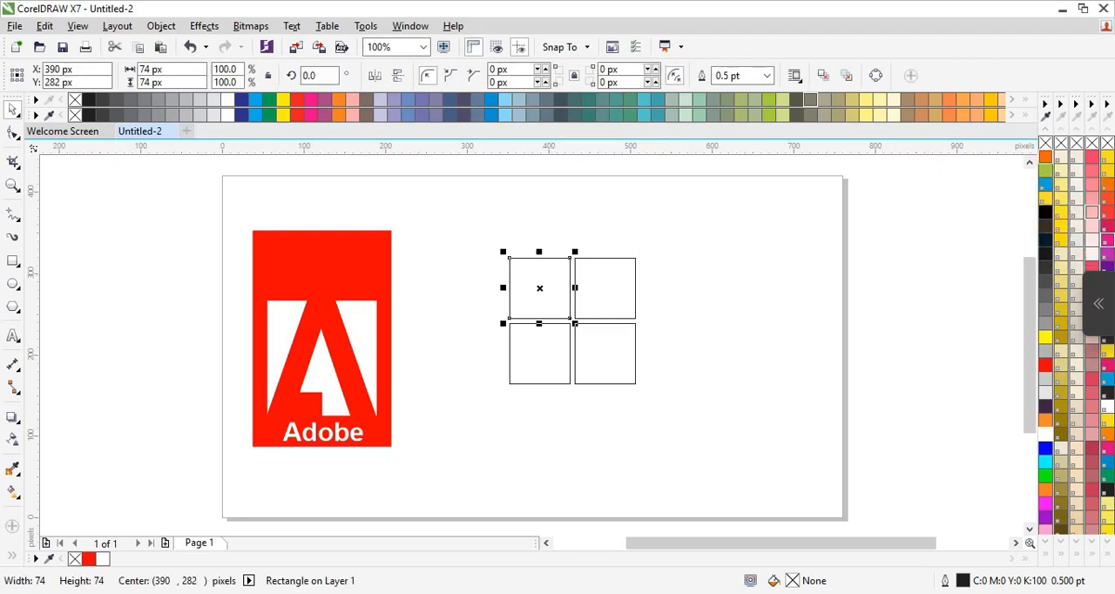
pyautogui.click(1046, 156)
pyautogui.click(583, 287)
pyautogui.click(1046, 171)
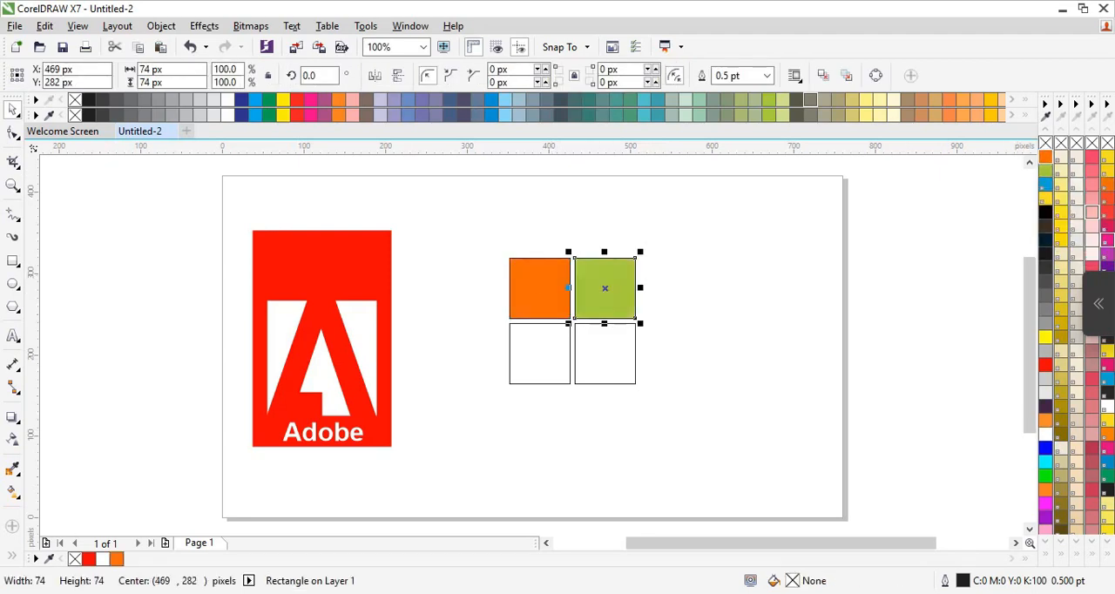
# Fill the lower-left square blue and the lower-right square yellow.
pyautogui.click(539, 323)
pyautogui.click(1046, 170)
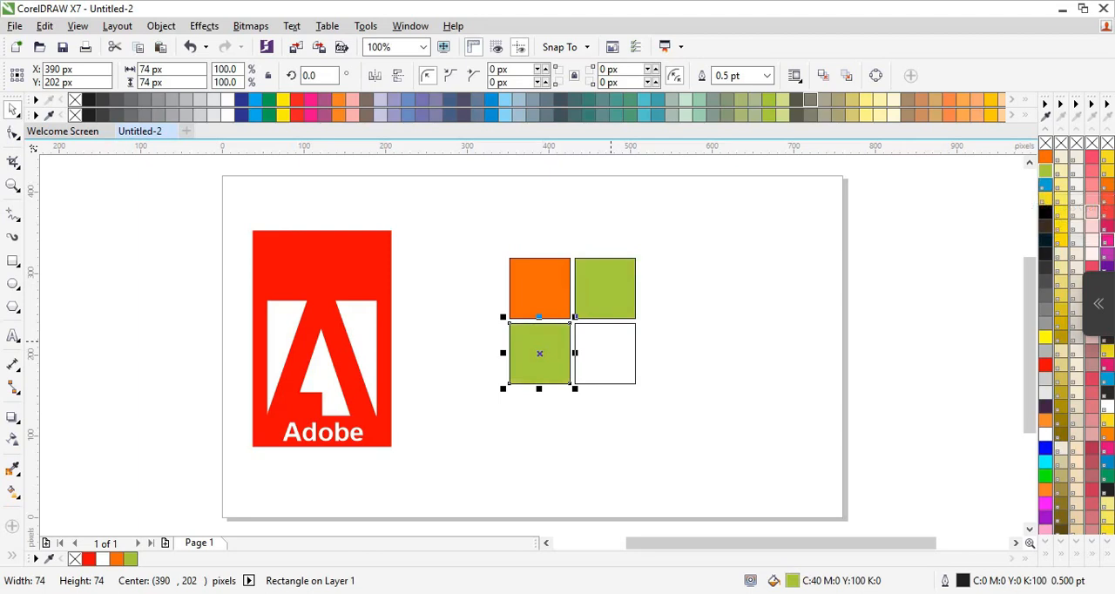
pyautogui.click(1046, 185)
pyautogui.click(635, 353)
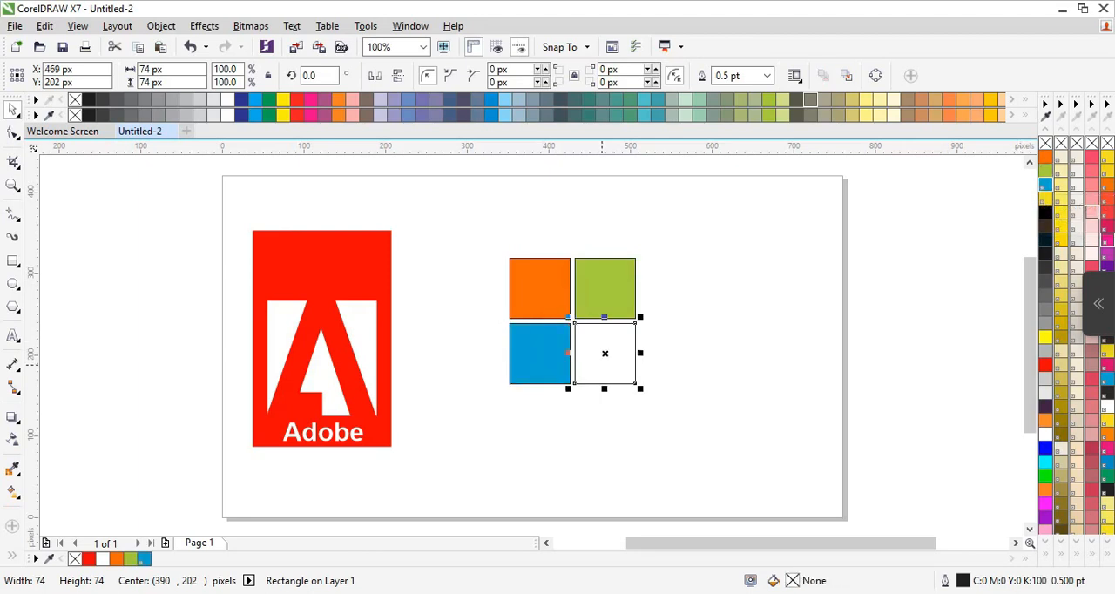
pyautogui.click(1046, 199)
pyautogui.click(427, 239)
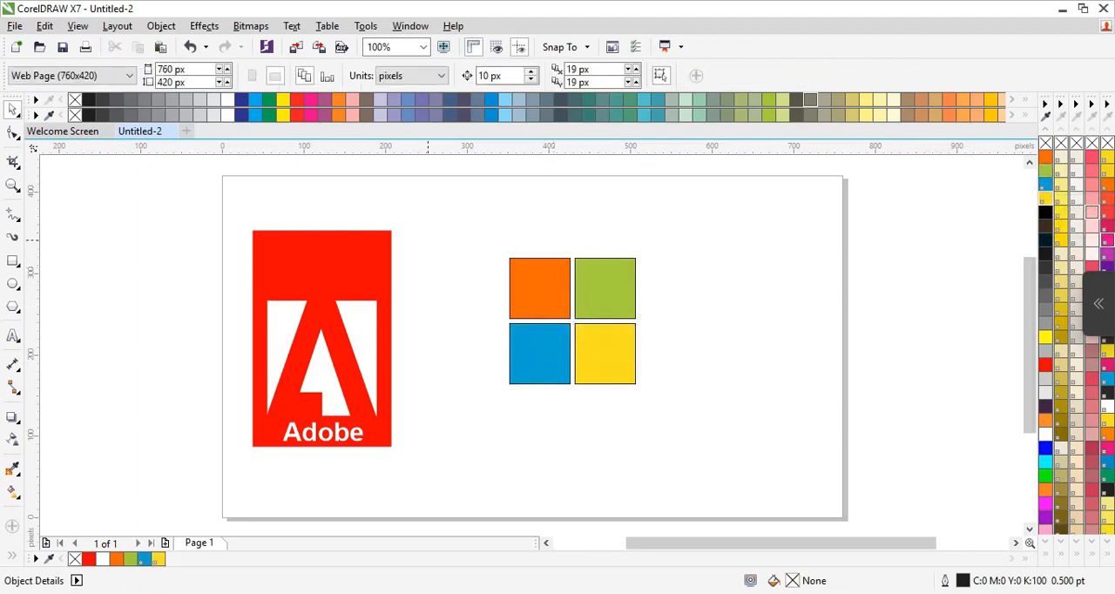
# Remove the outlines from all four coloured squares and enlarge them together slightly about their centre.
pyautogui.moveTo(473, 306); pyautogui.dragTo(737, 423)
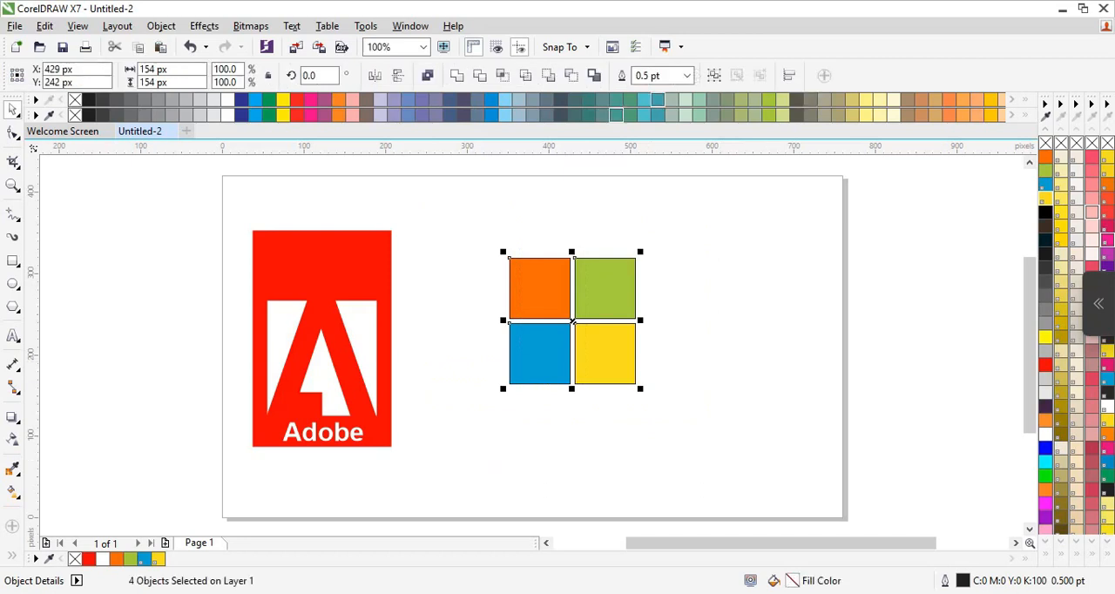
pyautogui.click(687, 76)
pyautogui.click(646, 91)
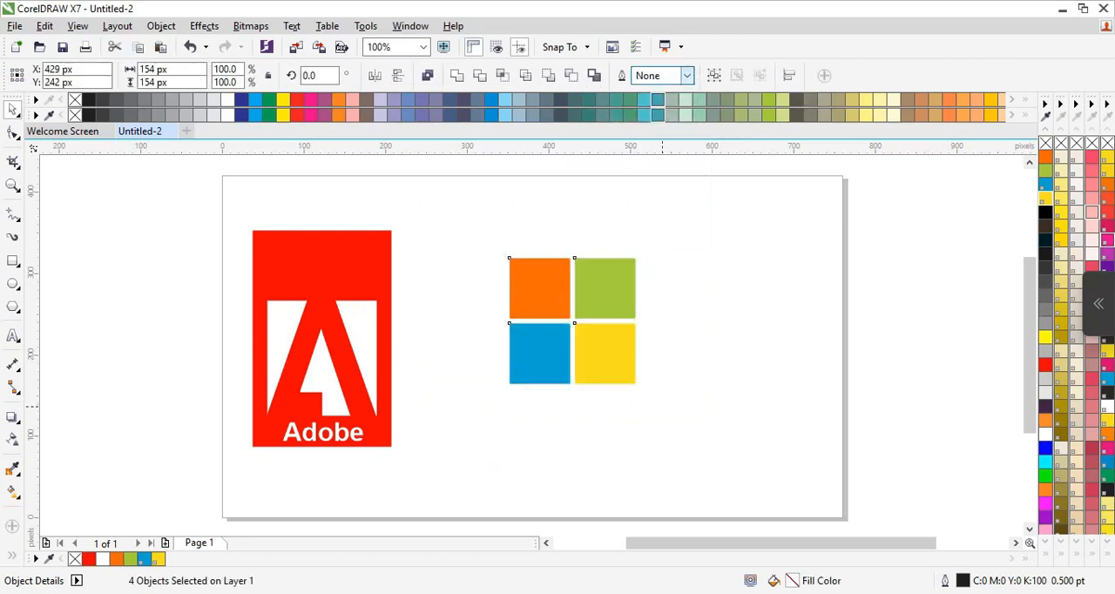
pyautogui.moveTo(635, 383); pyautogui.dragTo(648, 399)
pyautogui.click(502, 459)
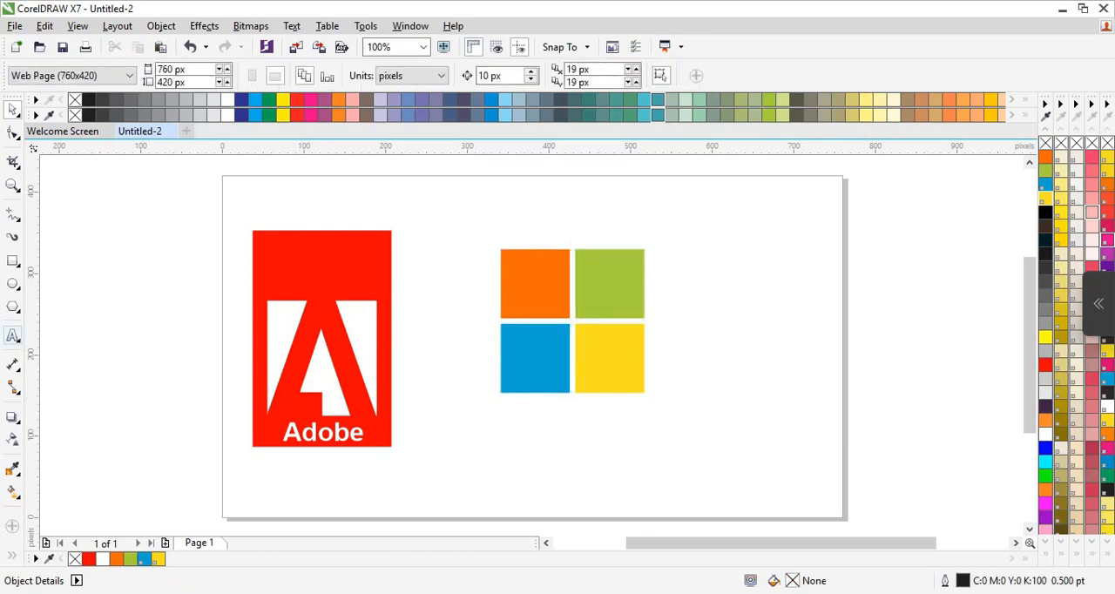
# Add the text "Microsoft" in 24 pt Arial below the four coloured squares.
pyautogui.click(12, 335)
pyautogui.click(511, 431)
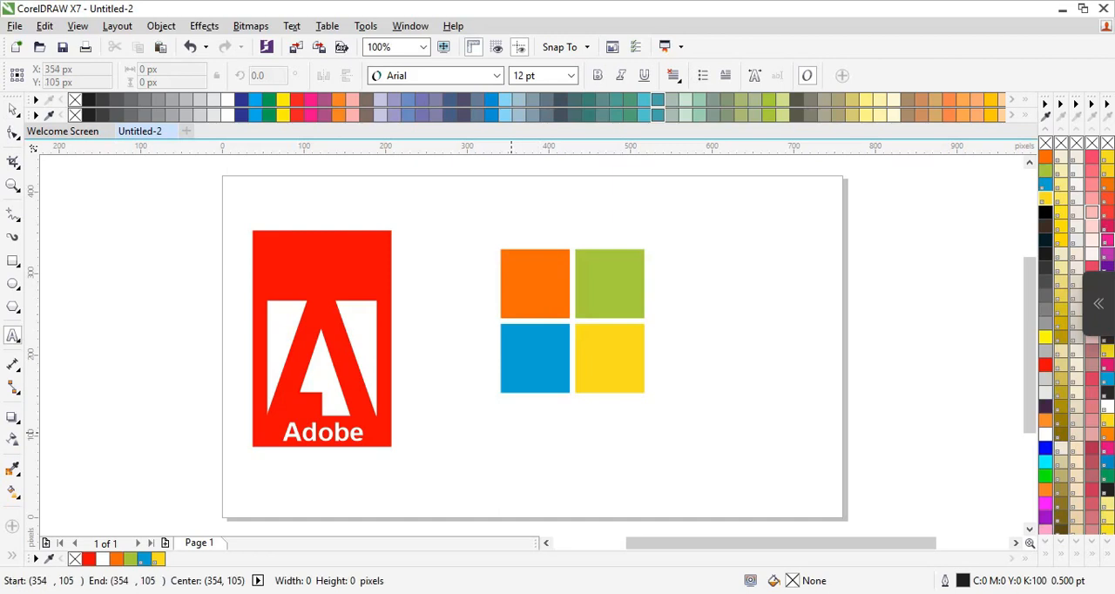
pyautogui.write('Microsoft')
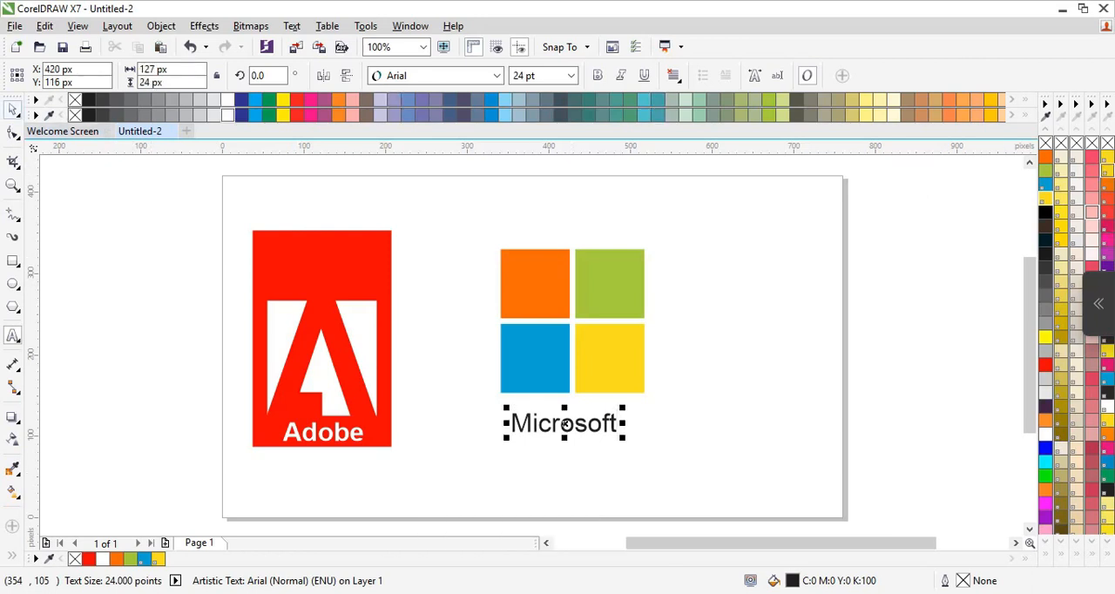
# Make the "Microsoft" text bold at about 31 pt and centre it under the four squares.
pyautogui.moveTo(623, 437); pyautogui.dragTo(652, 443)
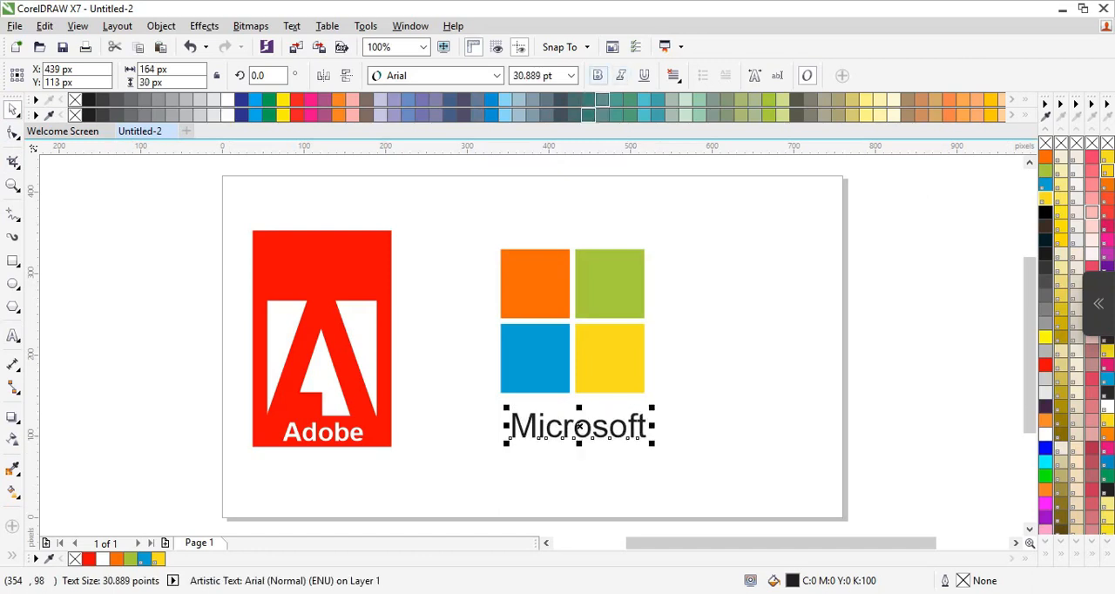
pyautogui.click(596, 75)
pyautogui.moveTo(586, 427); pyautogui.dragTo(575, 424)
# Give the "Microsoft" text a white fill and a dark purple outline (#3F2346).
pyautogui.click(1045, 434)
pyautogui.rightClick(1045, 407)
pyautogui.click(945, 438)
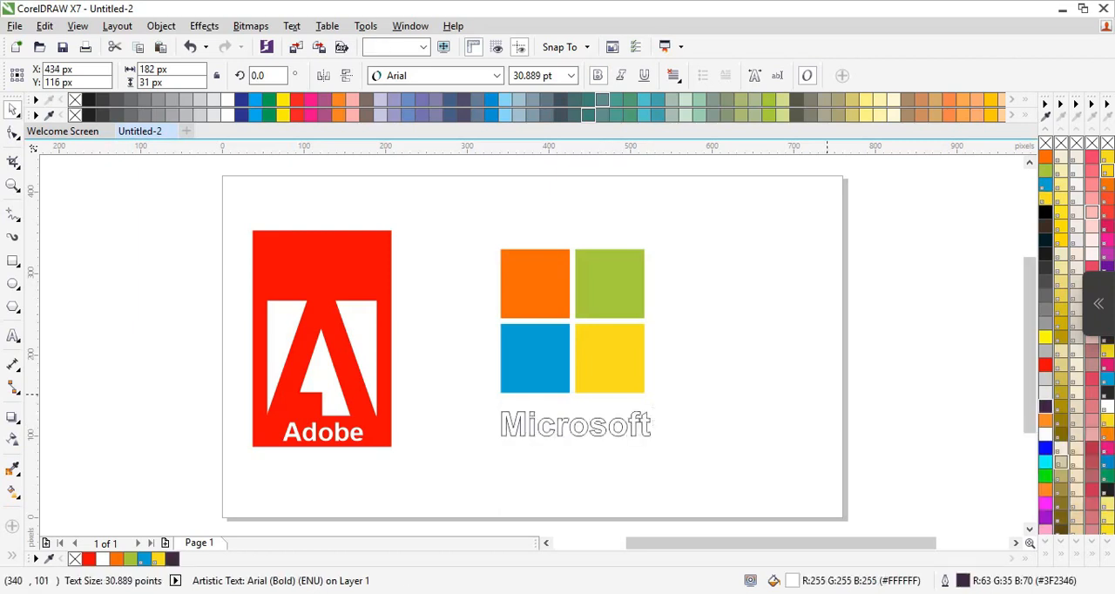